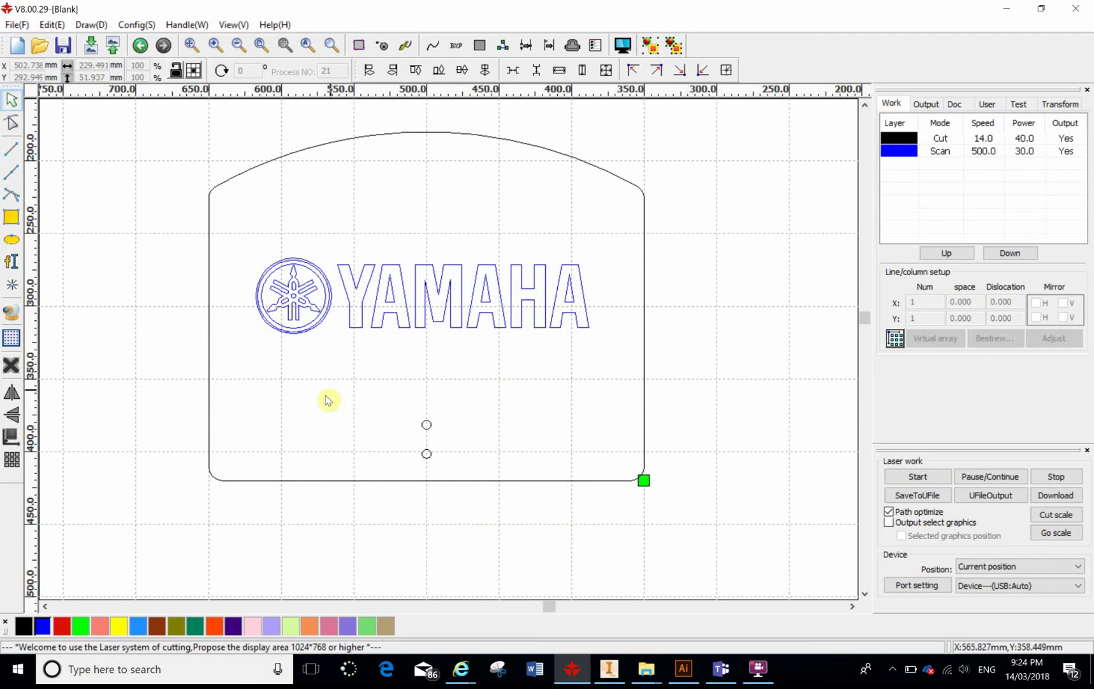
- Show the 09DTMAT1 Class Notebook page with the brandsoftheworld.com link and jpeg-vectoring video
scroll(311, 345, "down", 2)
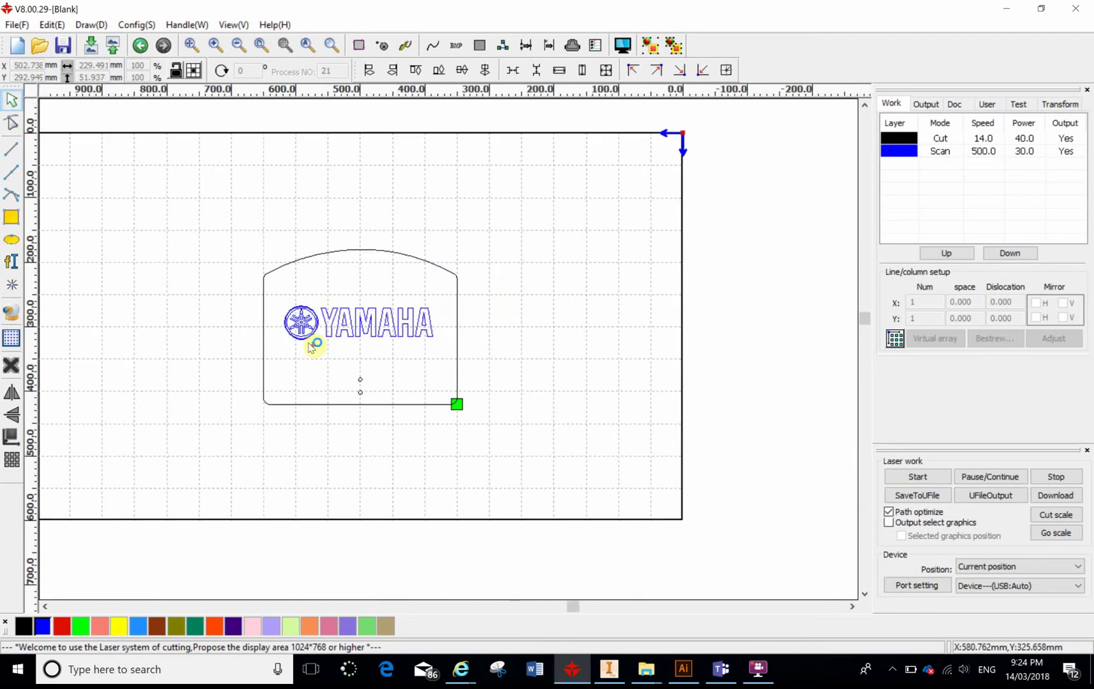
scroll(308, 332, "up", 2)
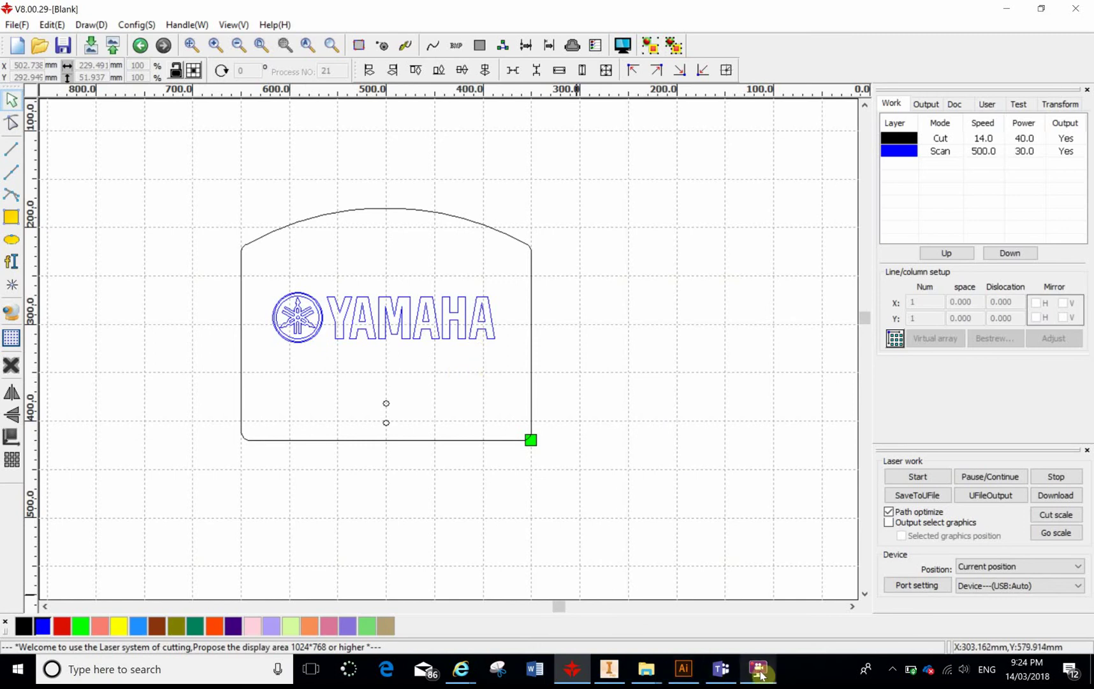
left_click(722, 671)
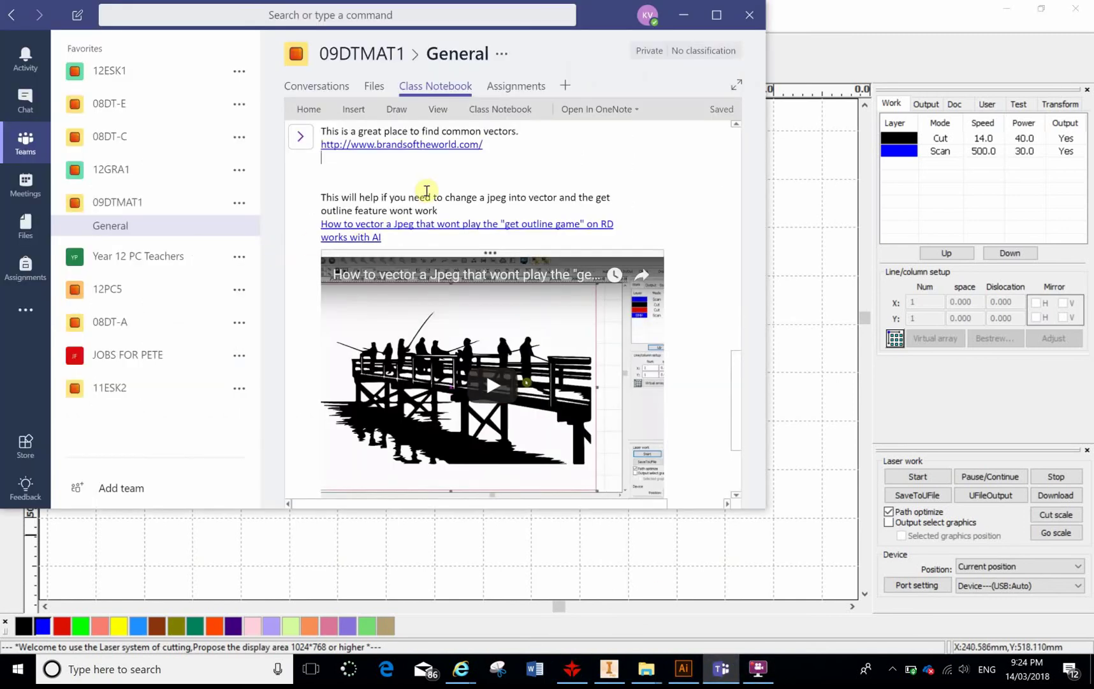
scroll(421, 198, "up", 1)
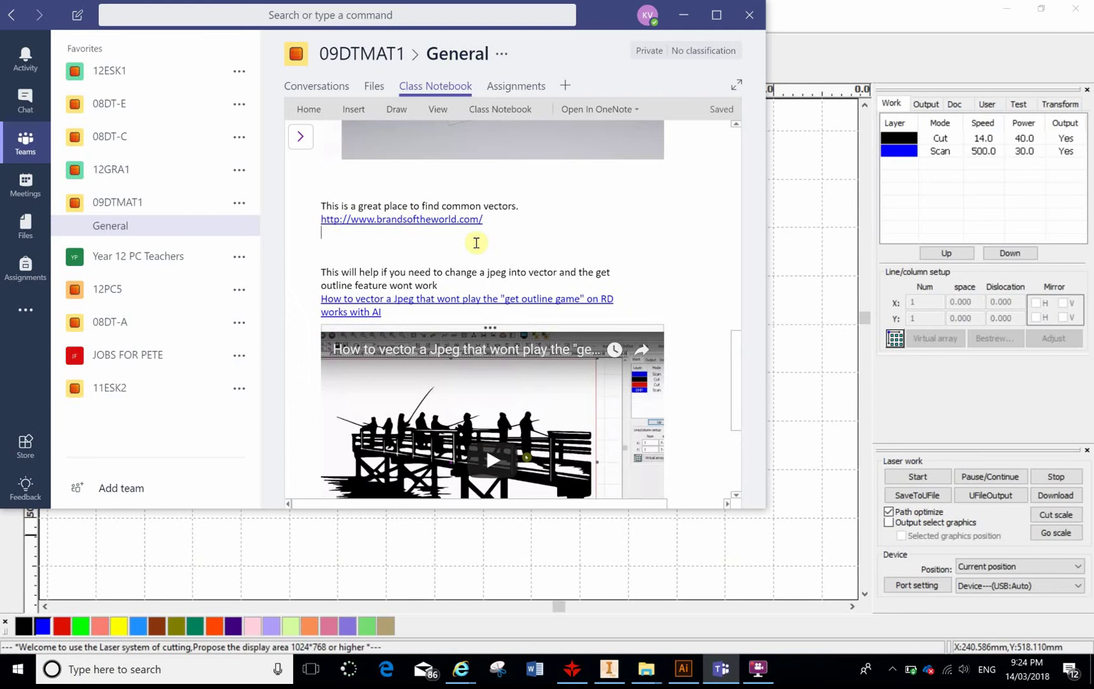
scroll(460, 252, "up", 1)
scroll(460, 252, "up", 1)
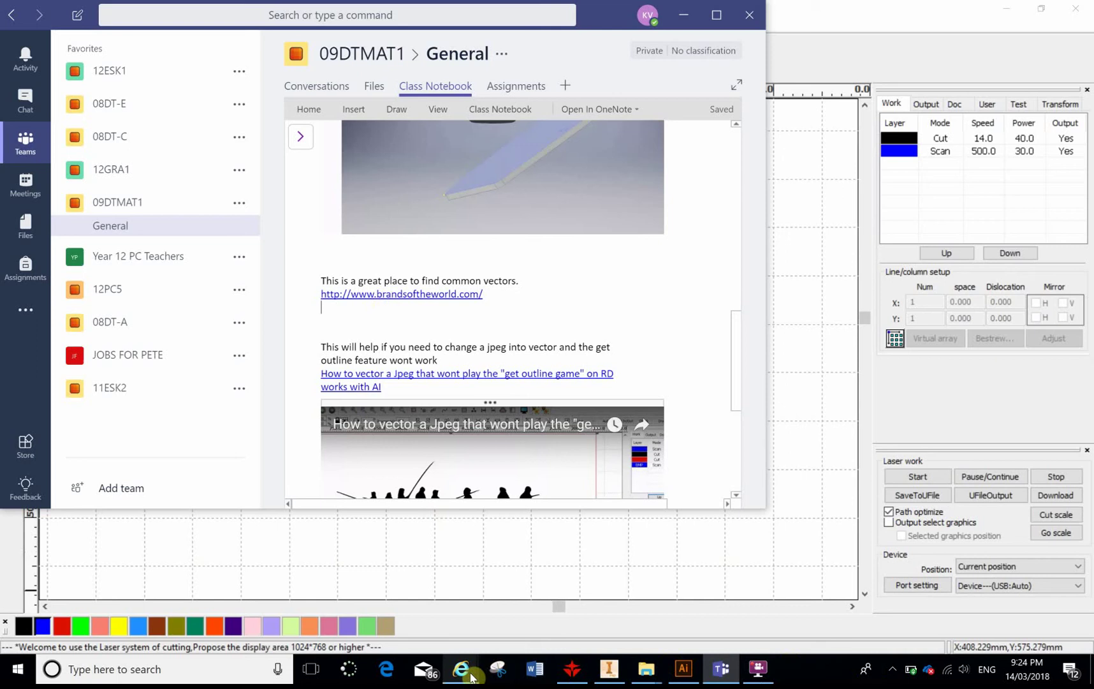
mouse_move(464, 675)
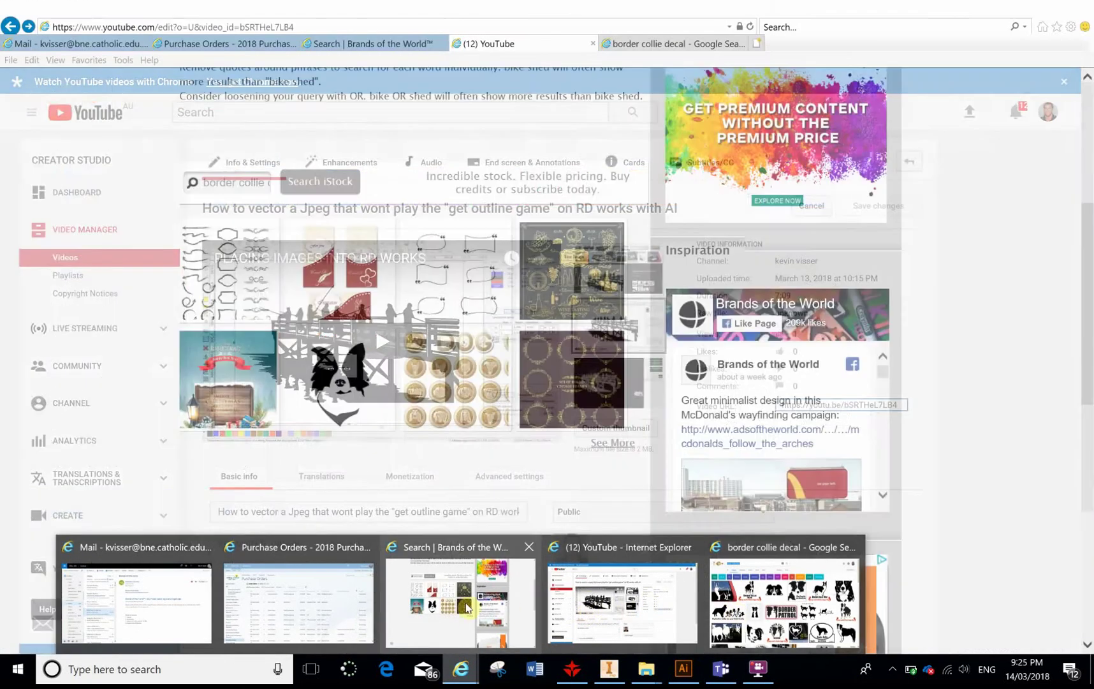
- Search Brands of the World for 'yamaha' in place of the old border collie decal query
left_click(447, 609)
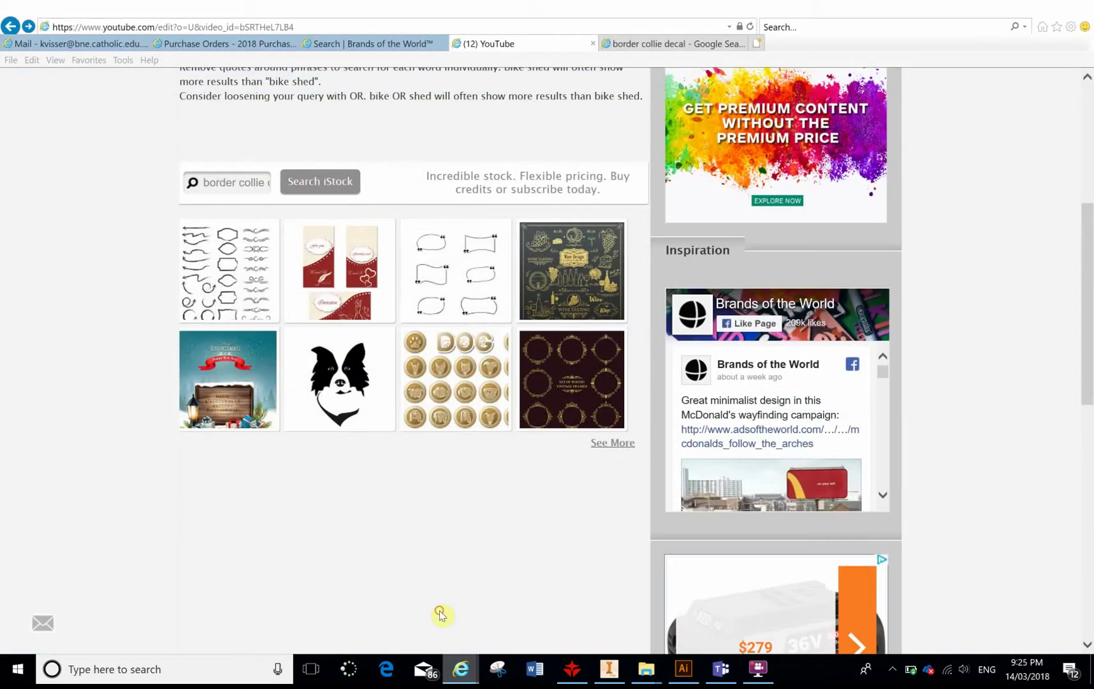
scroll(319, 303, "up", 5)
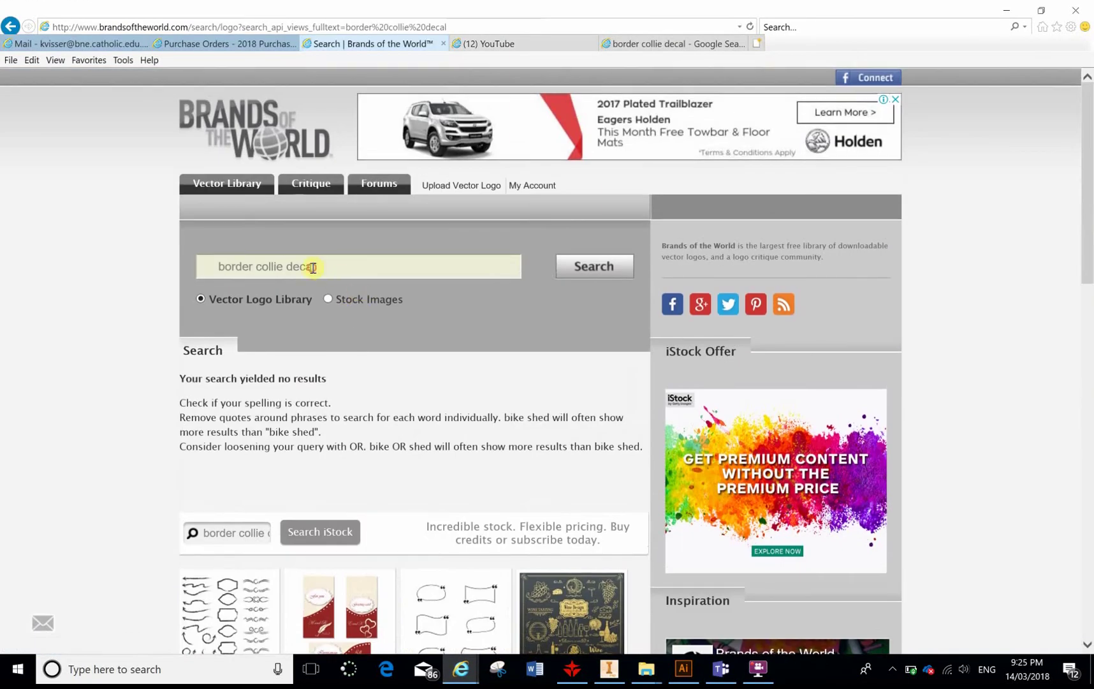
left_click_drag(313, 268, 8, 308)
type("yama")
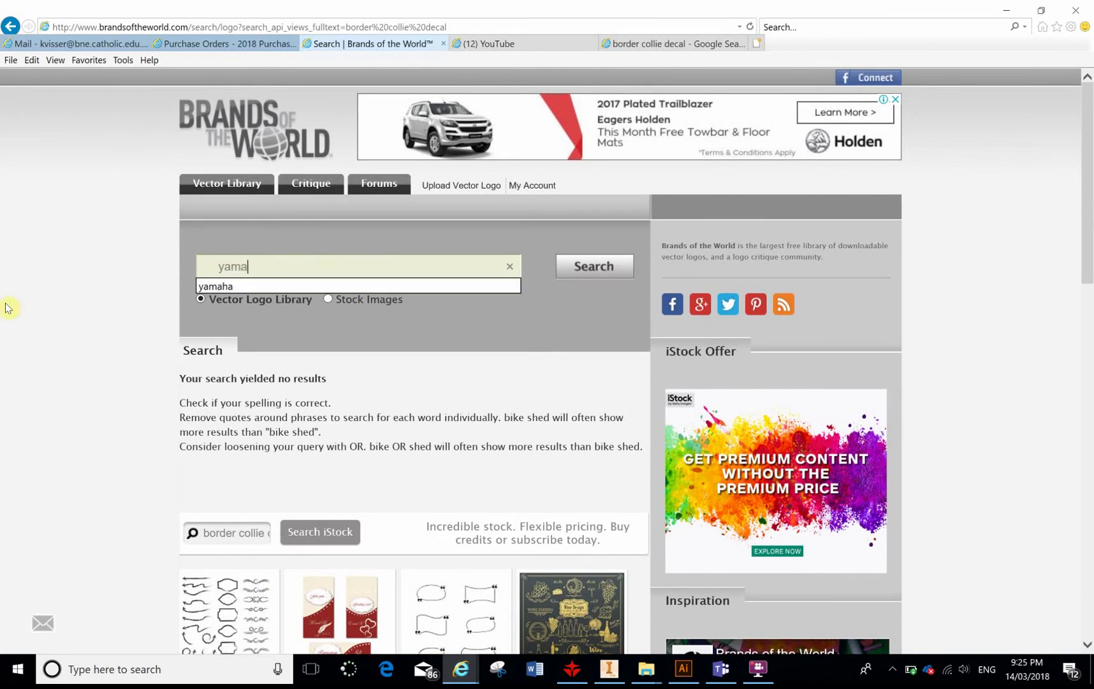
type("ha")
key("Return")
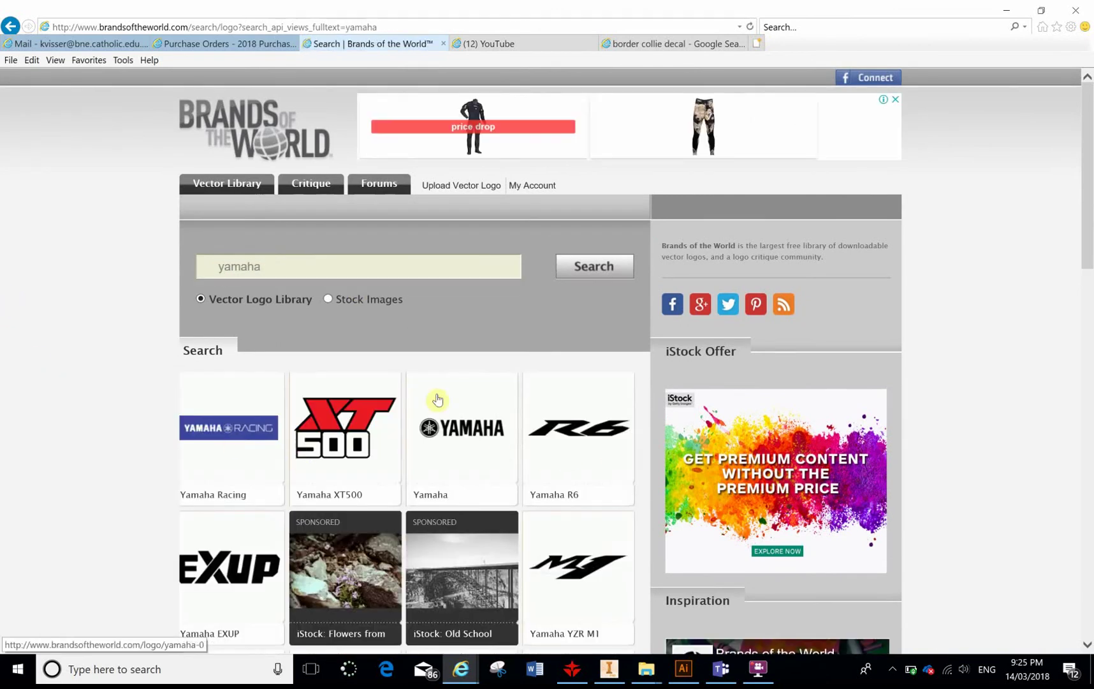
- Open the plain black Yamaha vector logo's EPS detail page from the results
scroll(431, 399, "down", 7)
scroll(308, 447, "down", 3)
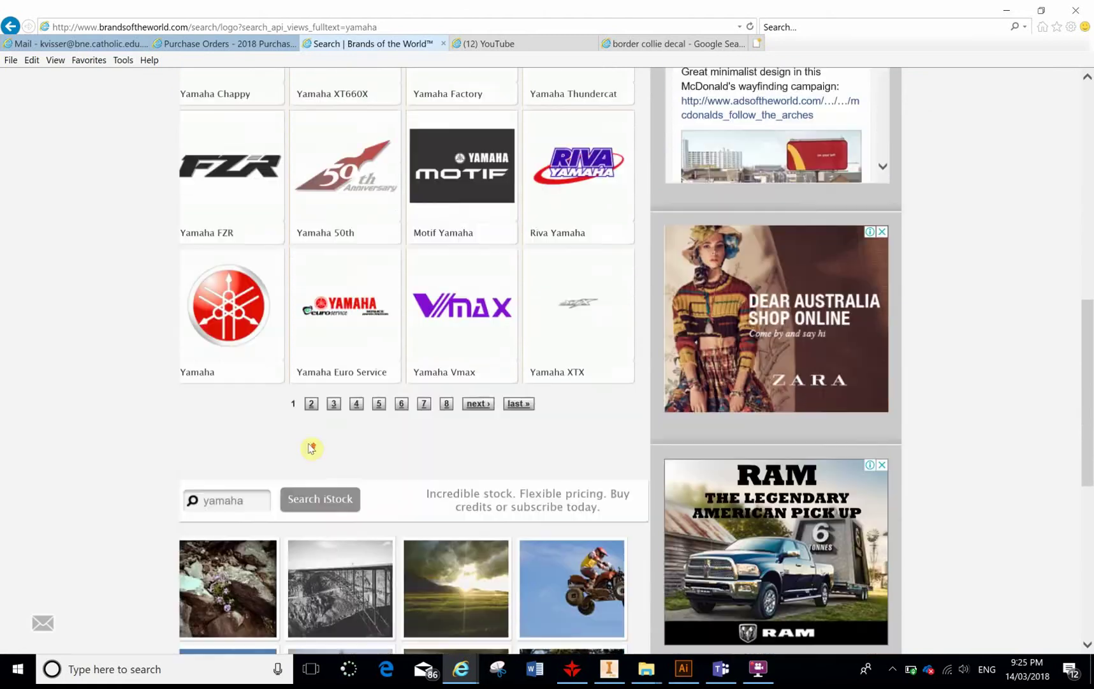
scroll(308, 447, "up", 5)
scroll(301, 449, "up", 4)
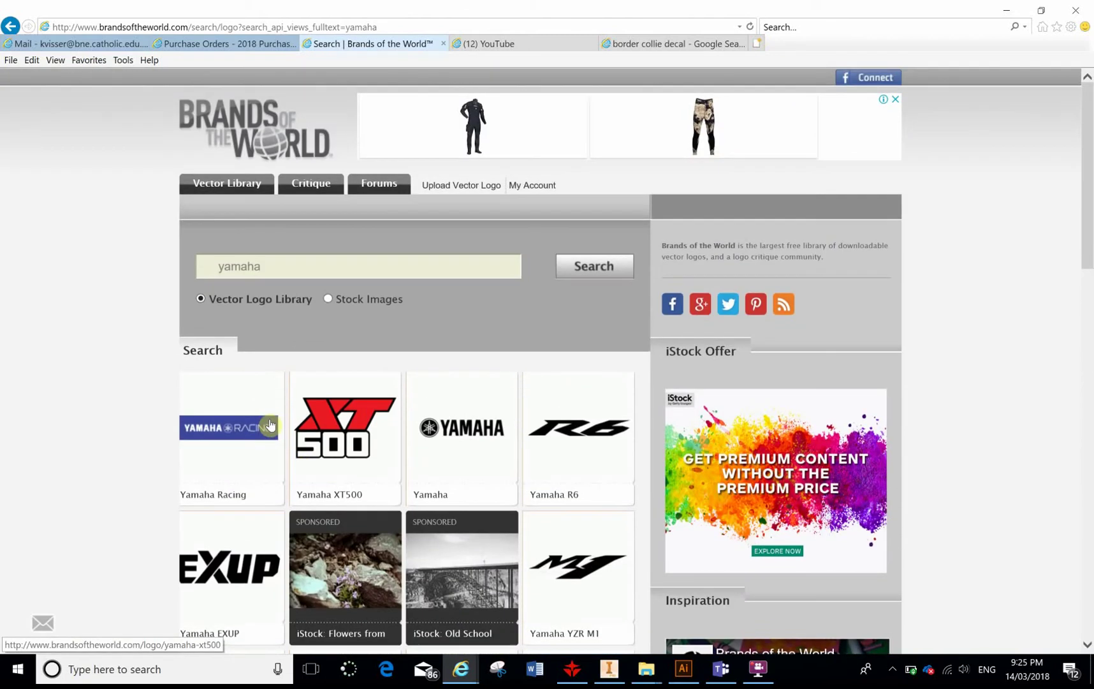
scroll(330, 386, "down", 1)
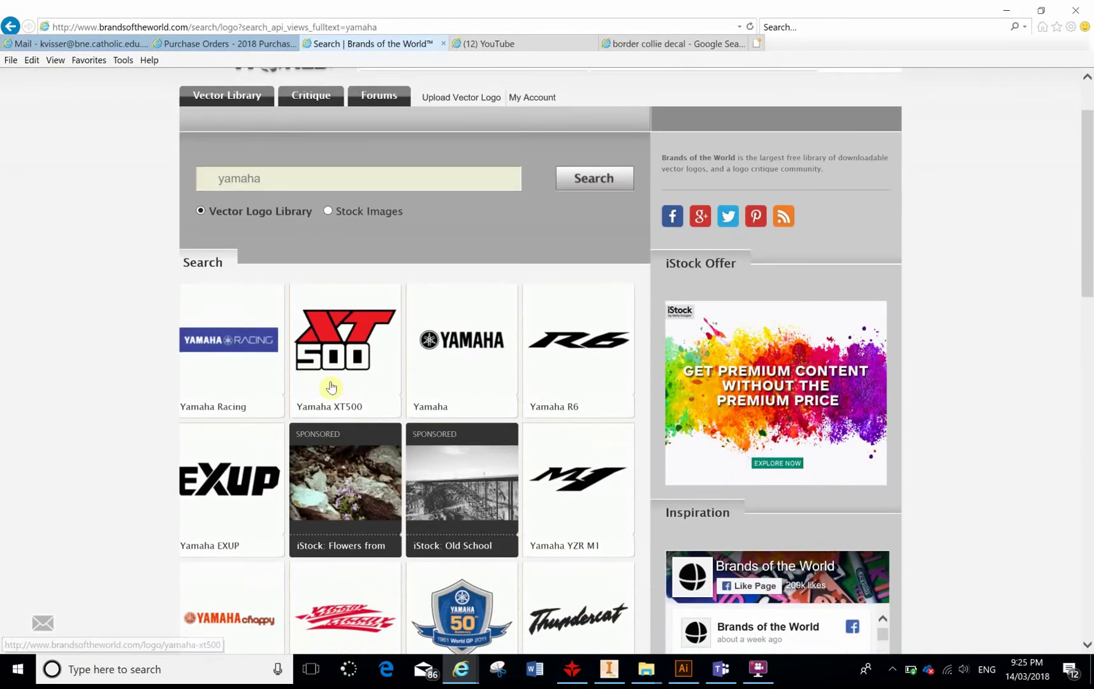
left_click(450, 350)
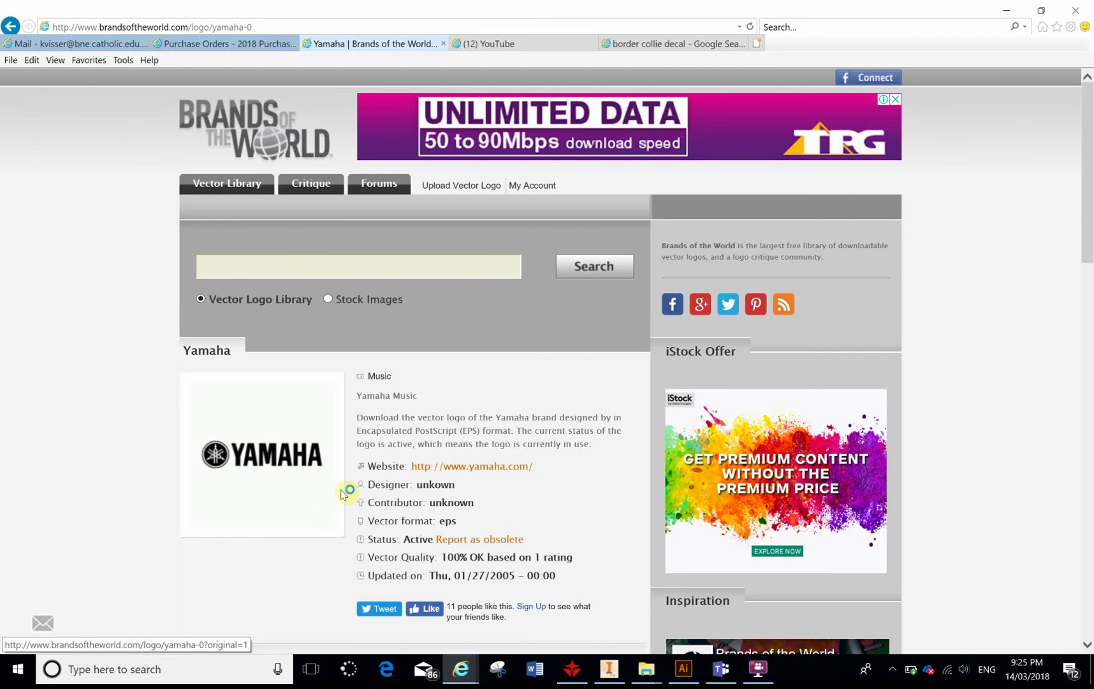
scroll(408, 459, "down", 6)
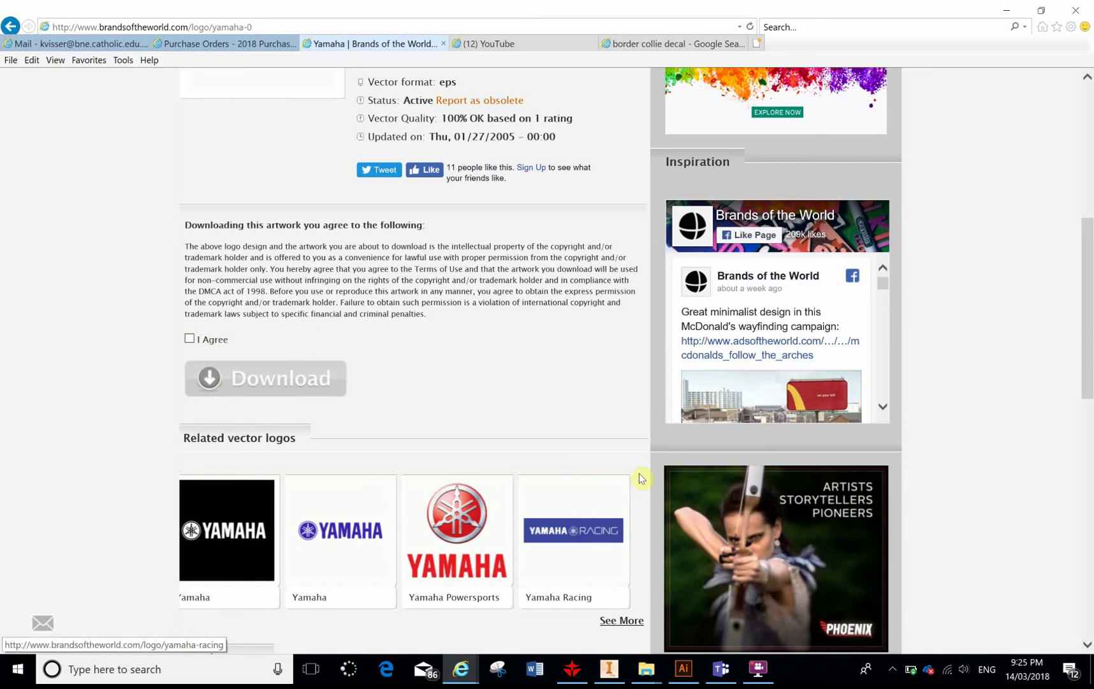
scroll(622, 480, "up", 6)
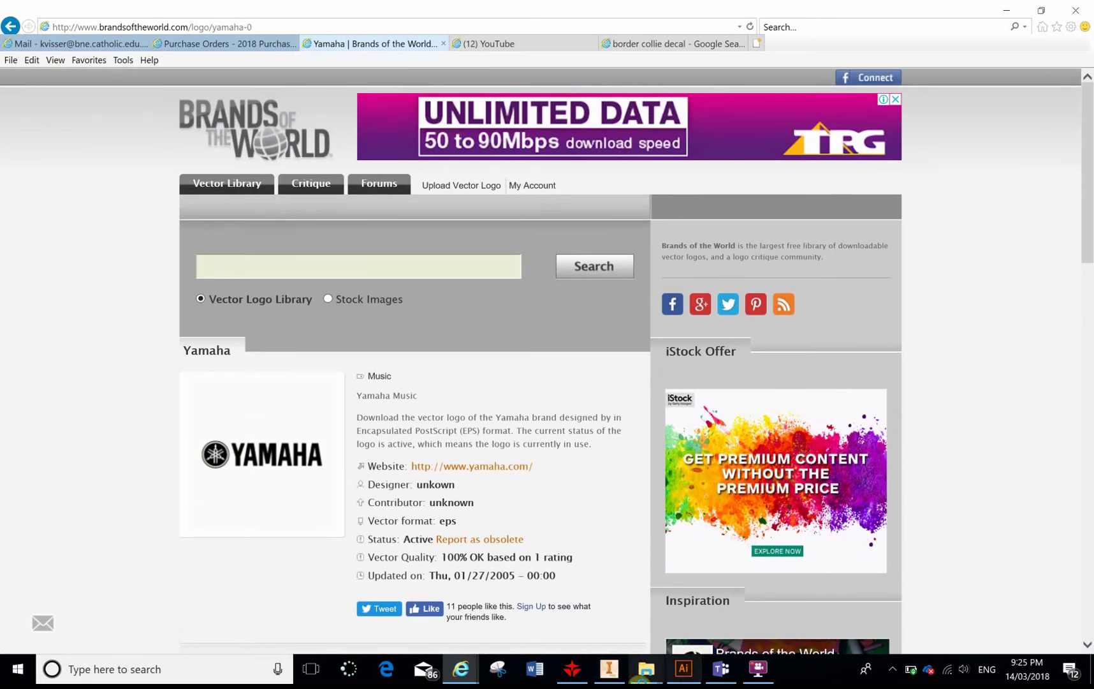
left_click(646, 669)
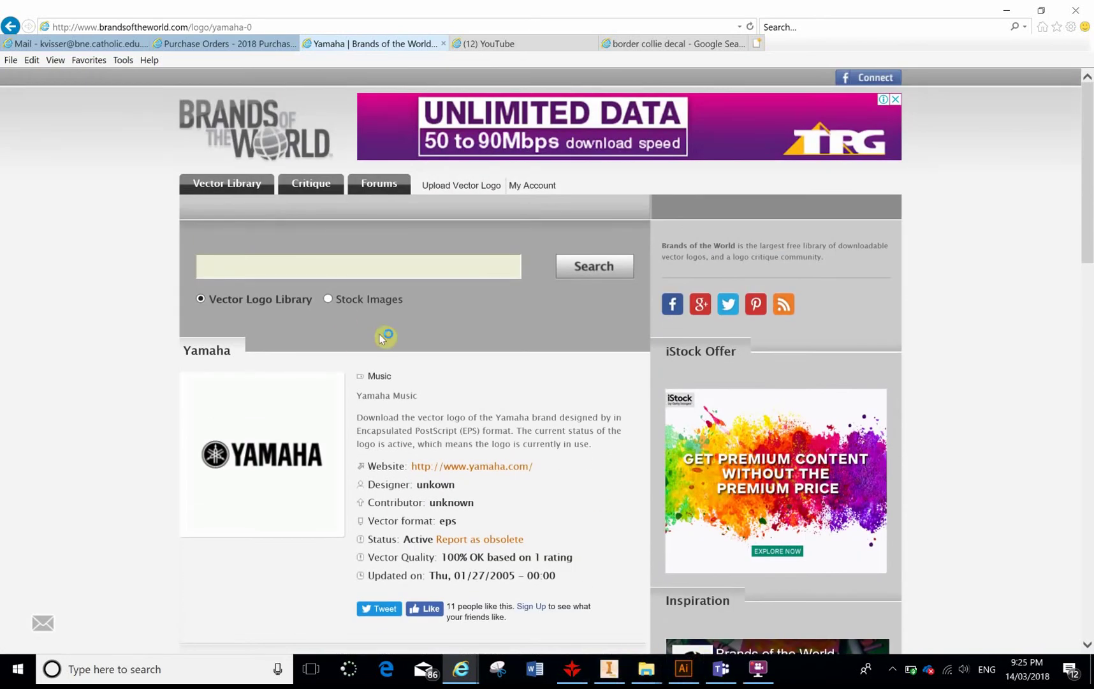
- Place Yamaha.eps from the Downloads folder into the test yamaha Illustrator document
left_click(684, 669)
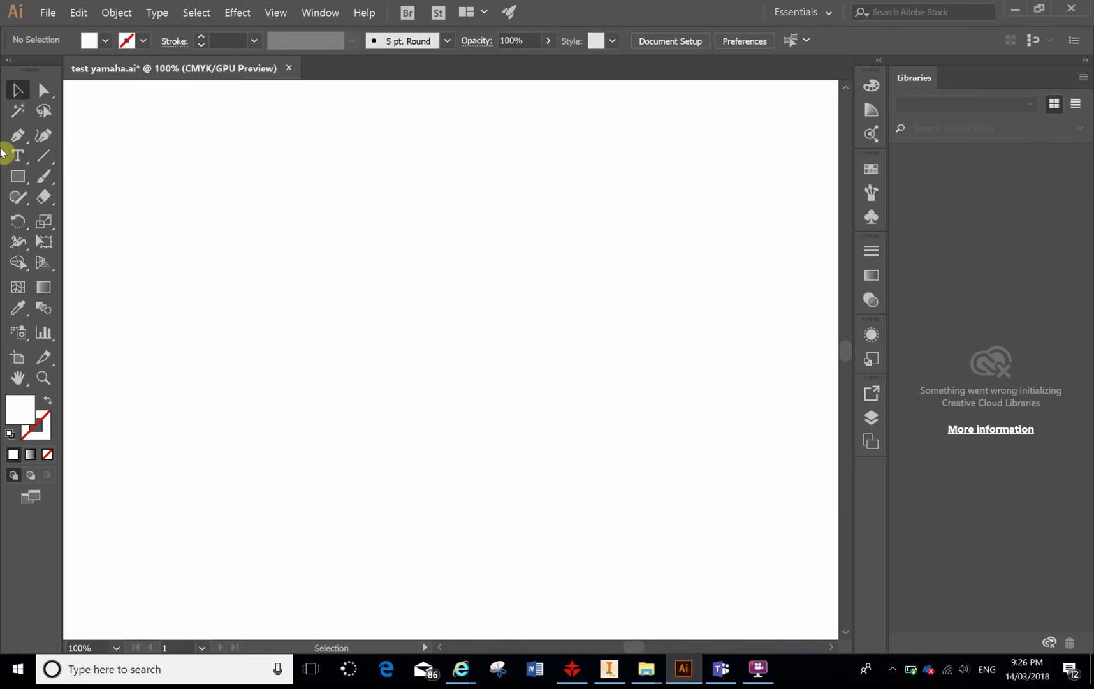
left_click(48, 15)
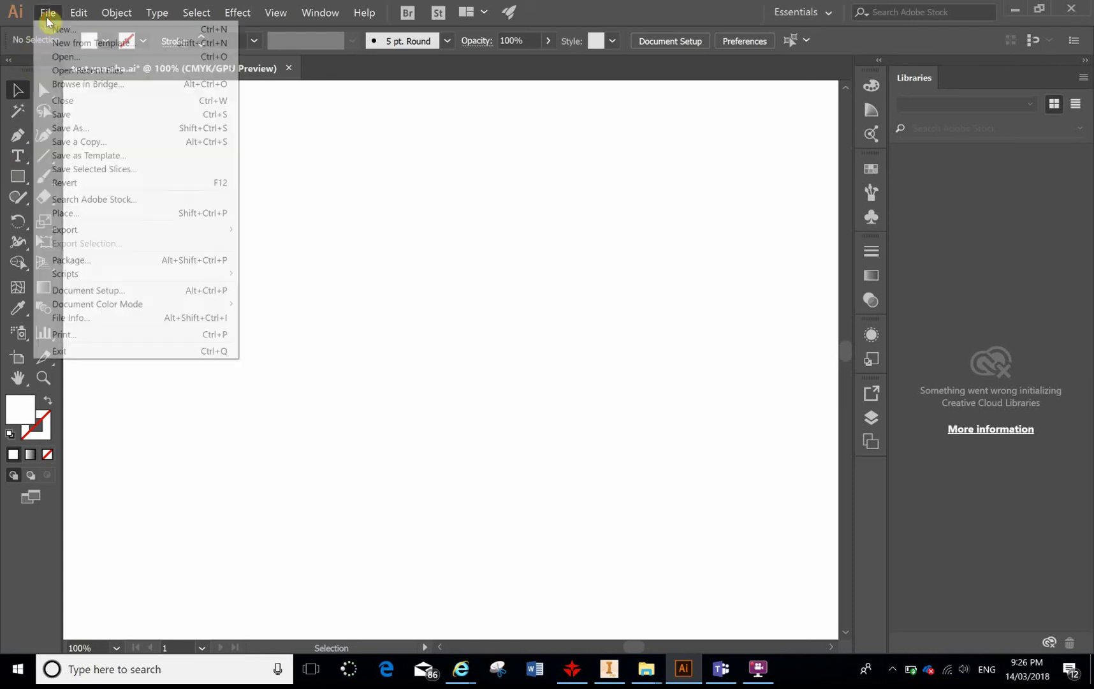
left_click(81, 219)
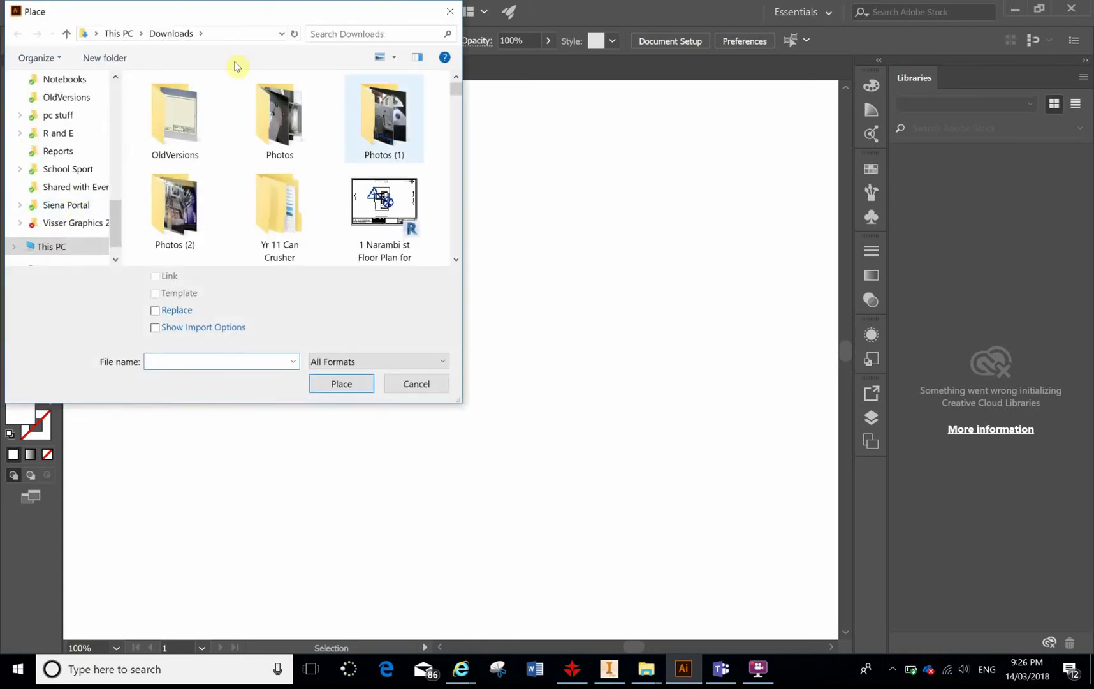
scroll(281, 192, "down", 15)
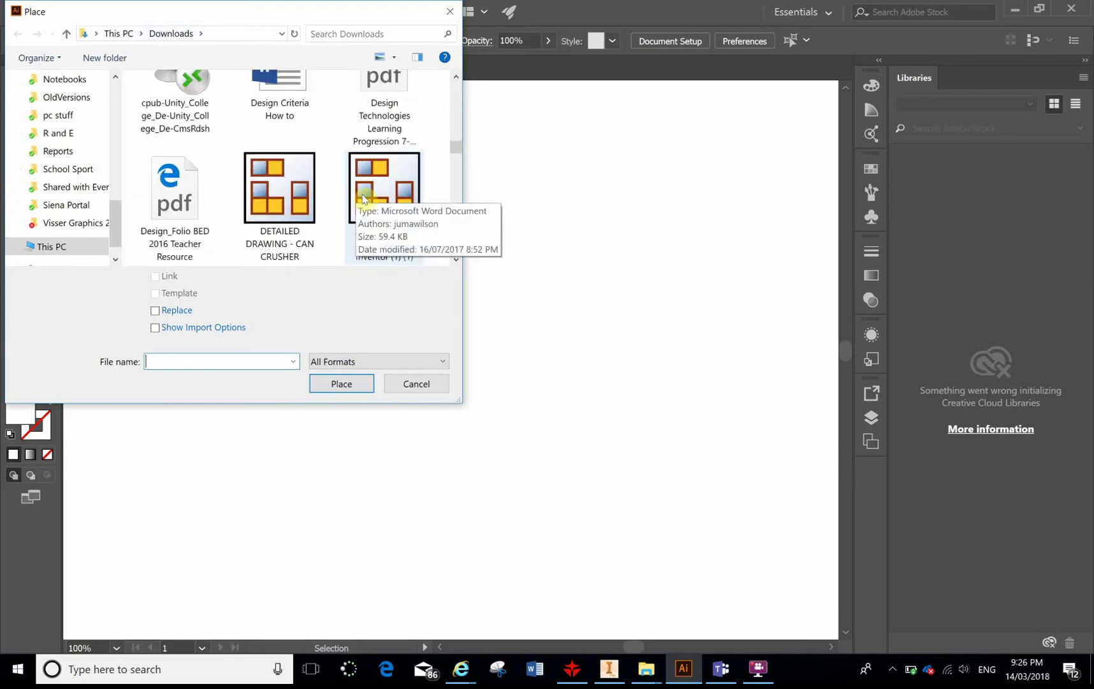
left_click_drag(456, 166, 457, 252)
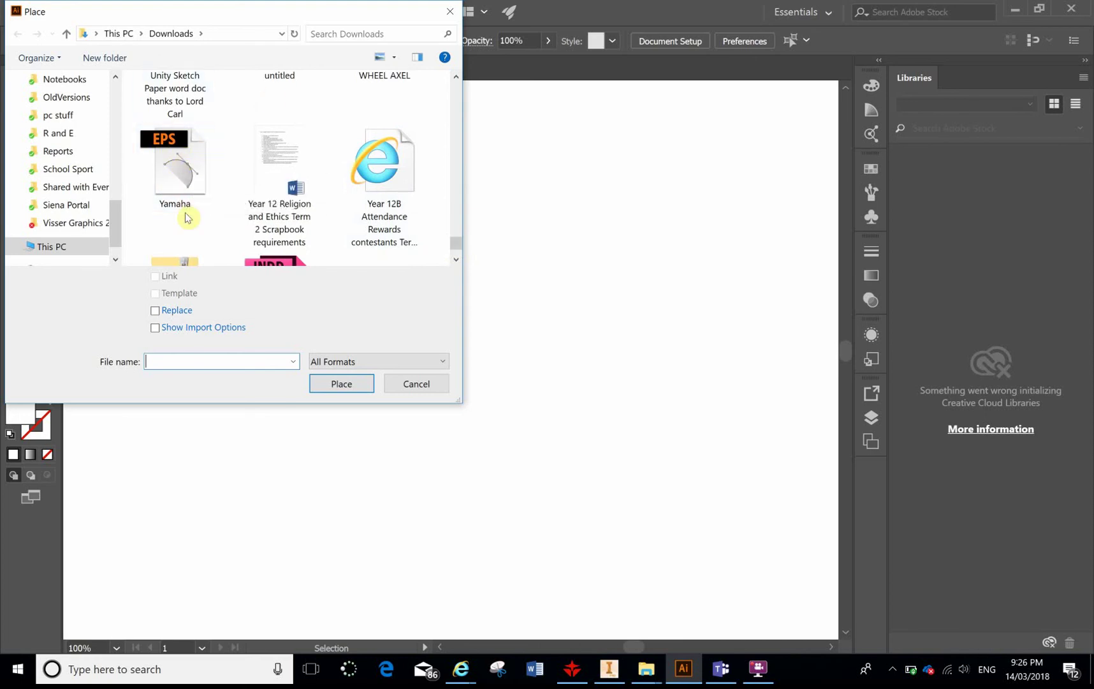
double_click(171, 154)
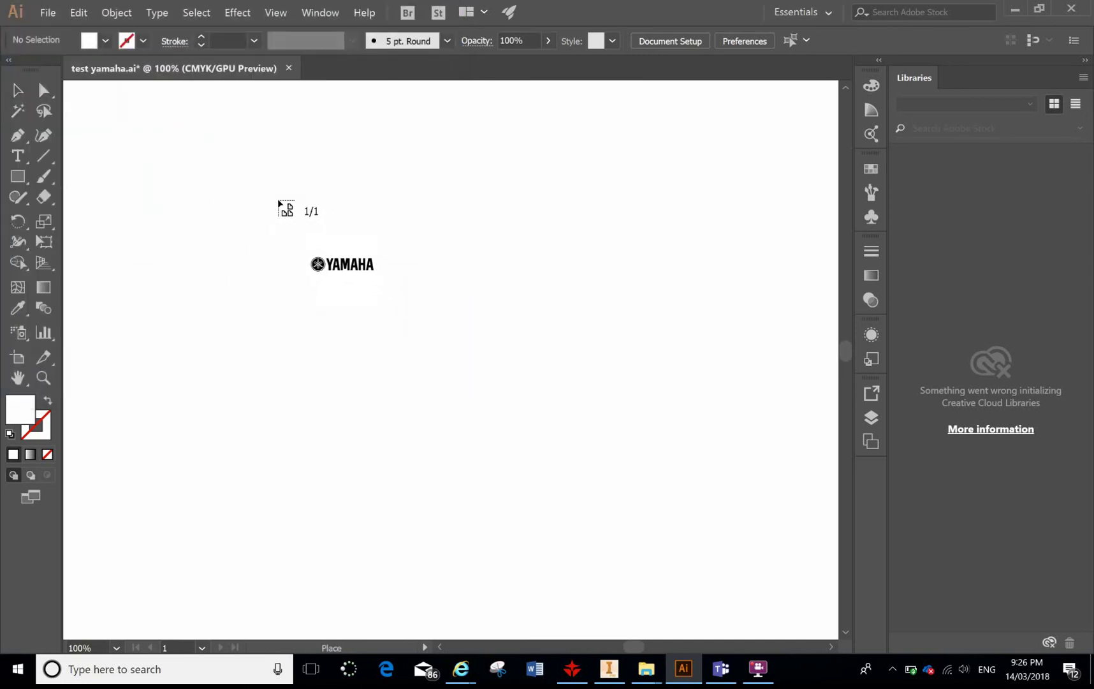
- Embed the placed Yamaha.eps logo as an editable group, about 68 mm square
left_click(276, 199)
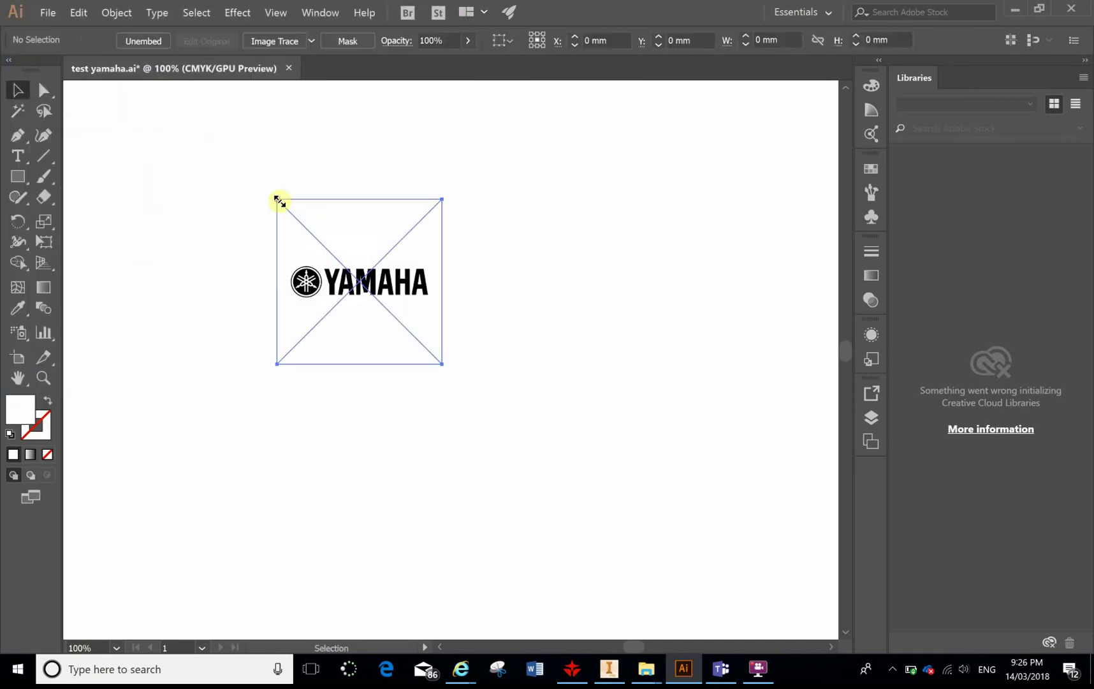
left_click(534, 267)
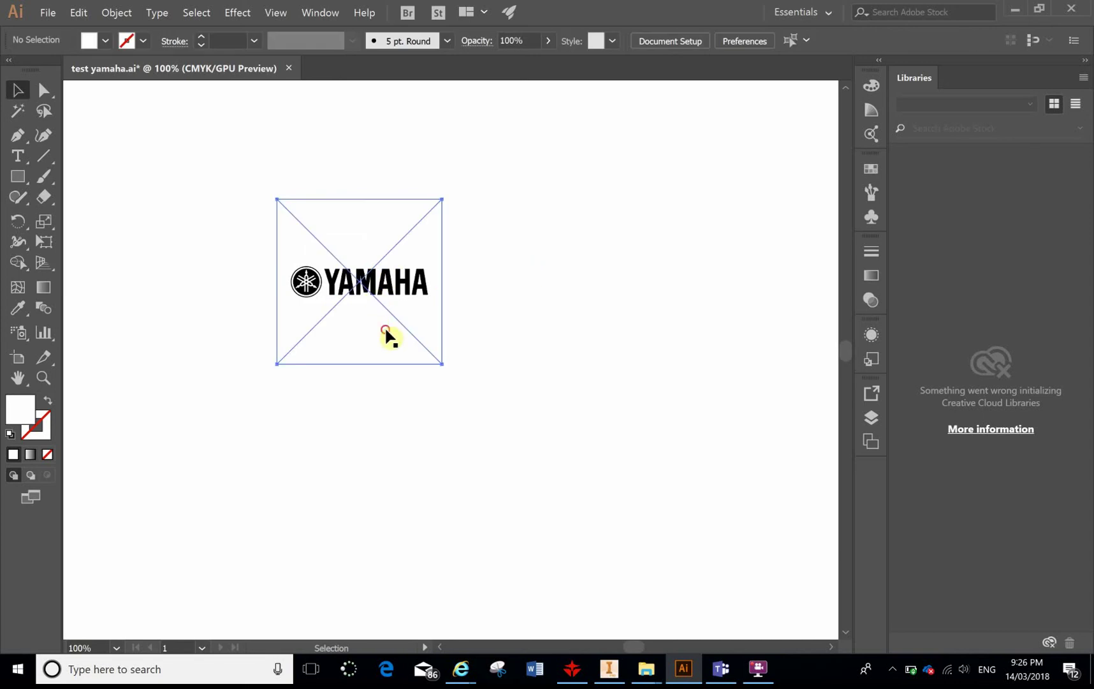
left_click(378, 330)
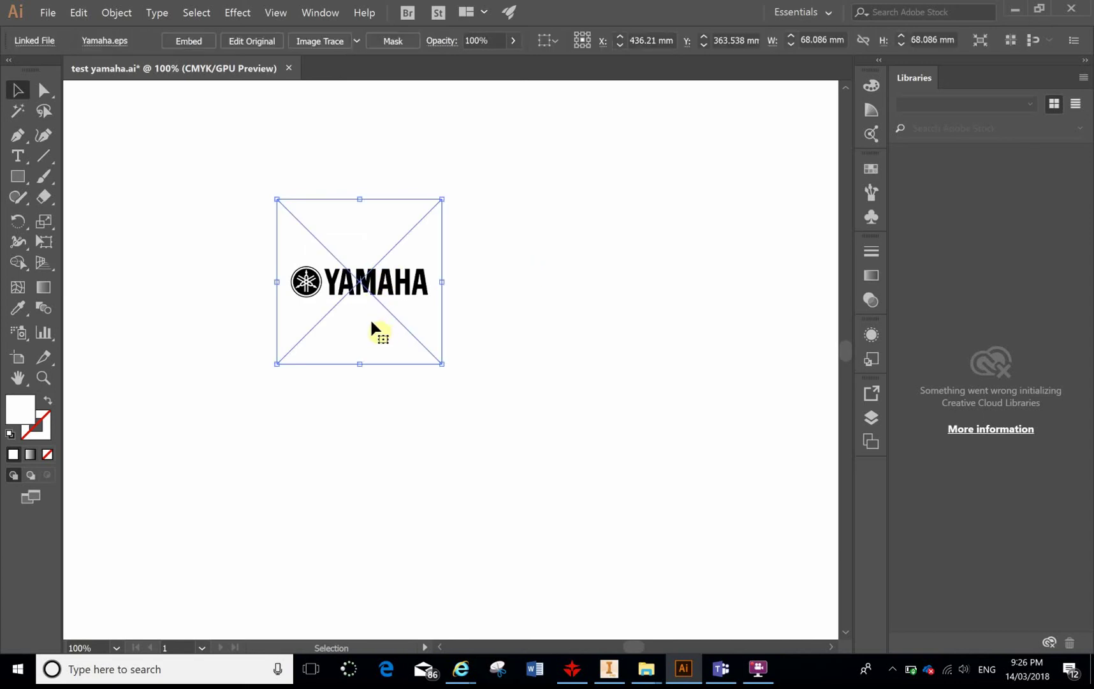
left_click(185, 45)
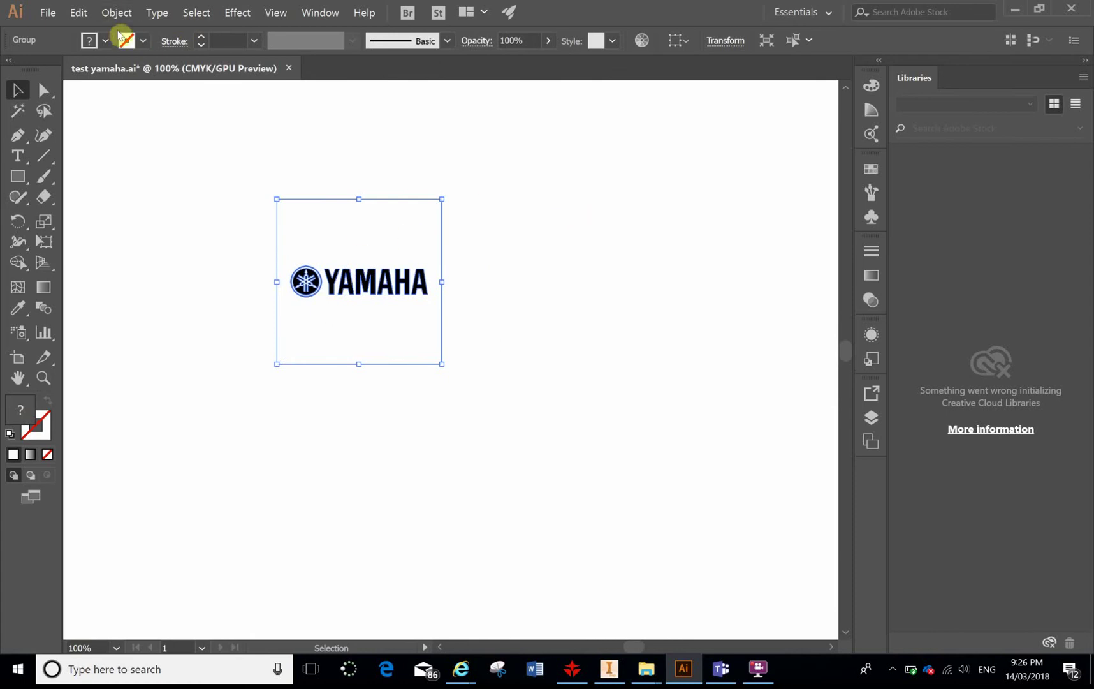
left_click(624, 248)
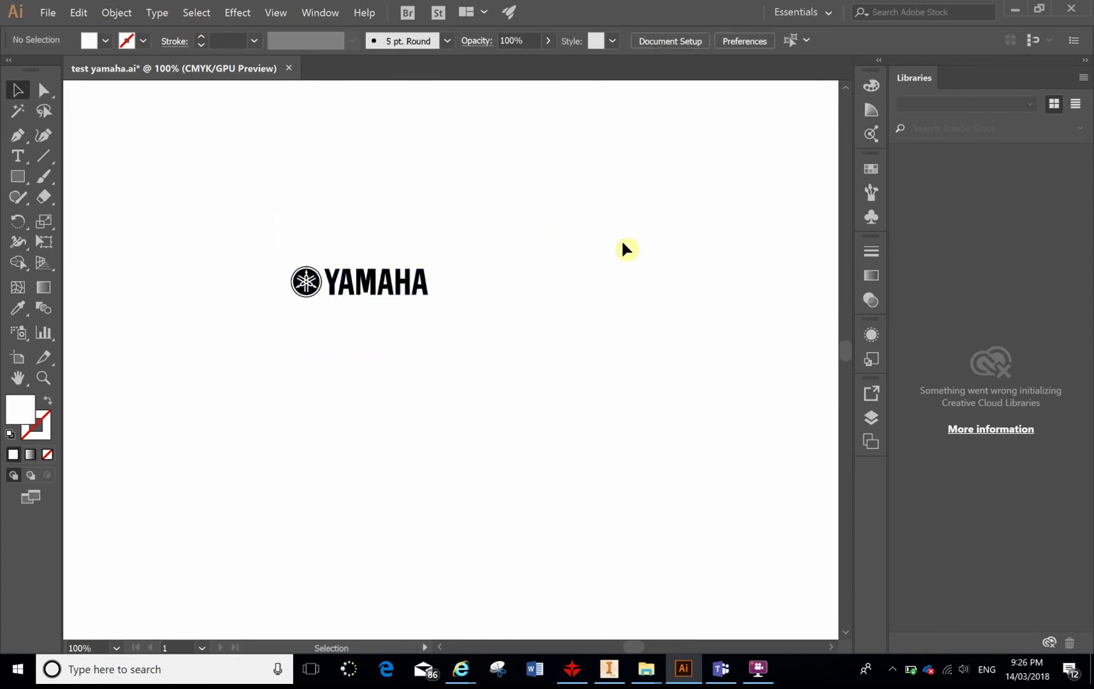
- Review the Save As options for test yamaha.ai, cancel, and return to RDWorks
left_click(47, 20)
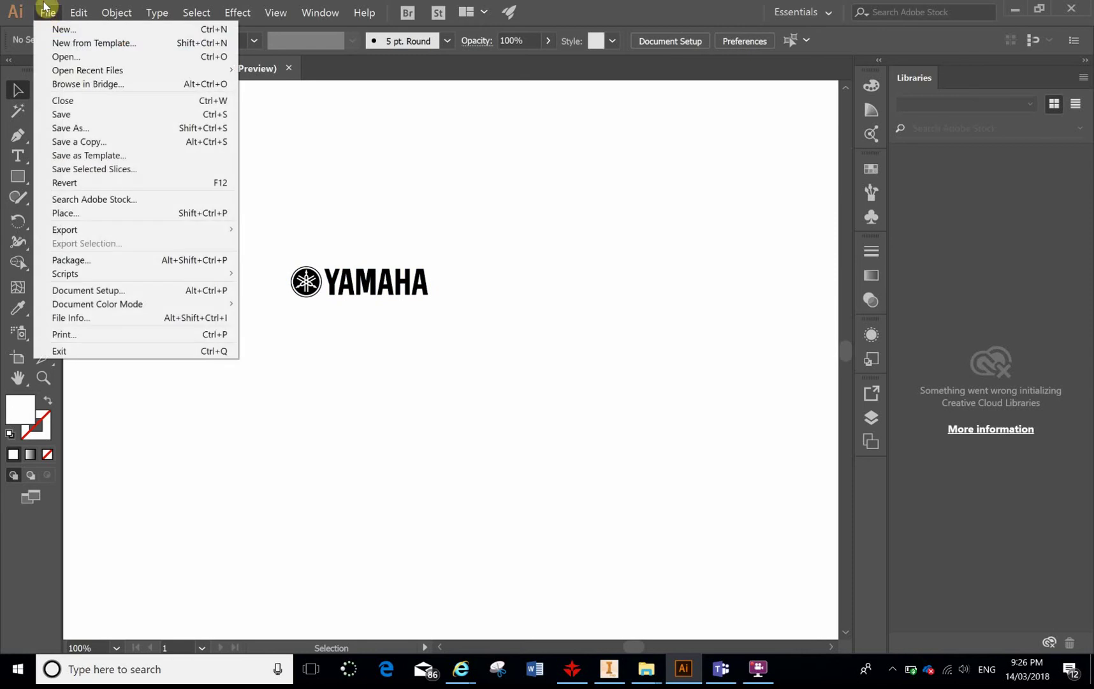
left_click(80, 129)
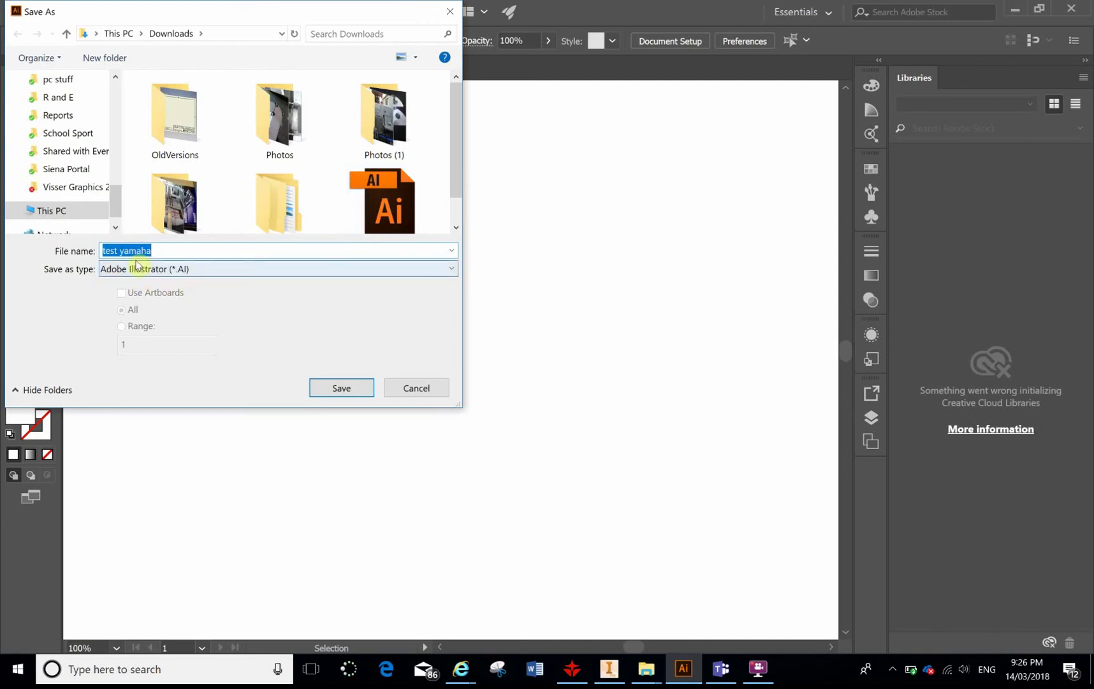
scroll(274, 204, "down", 1)
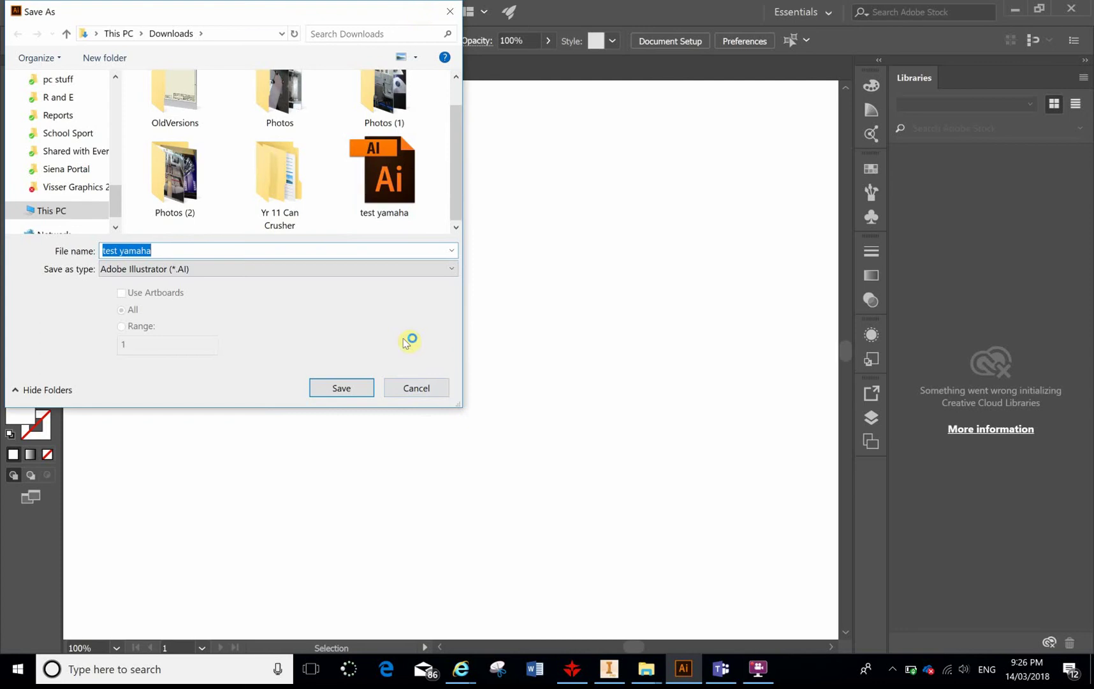
left_click(416, 388)
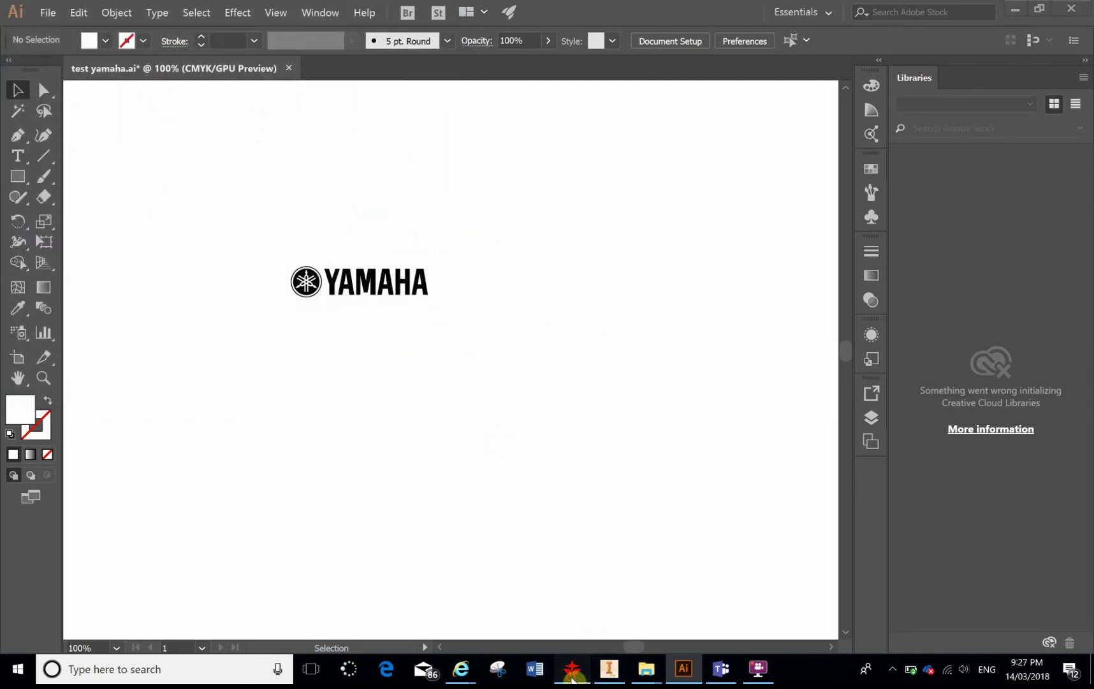
left_click(572, 669)
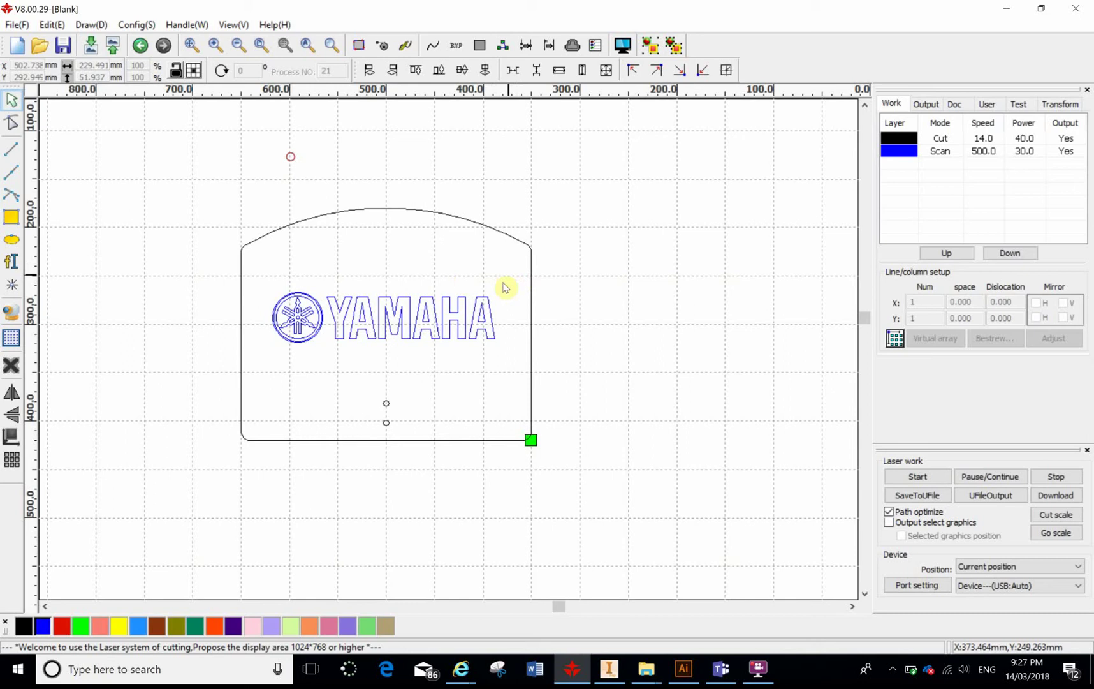
- Delete the old blue YAMAHA logo and bring up the Import window on Downloads
left_click_drag(509, 276, 263, 372)
left_click(11, 365)
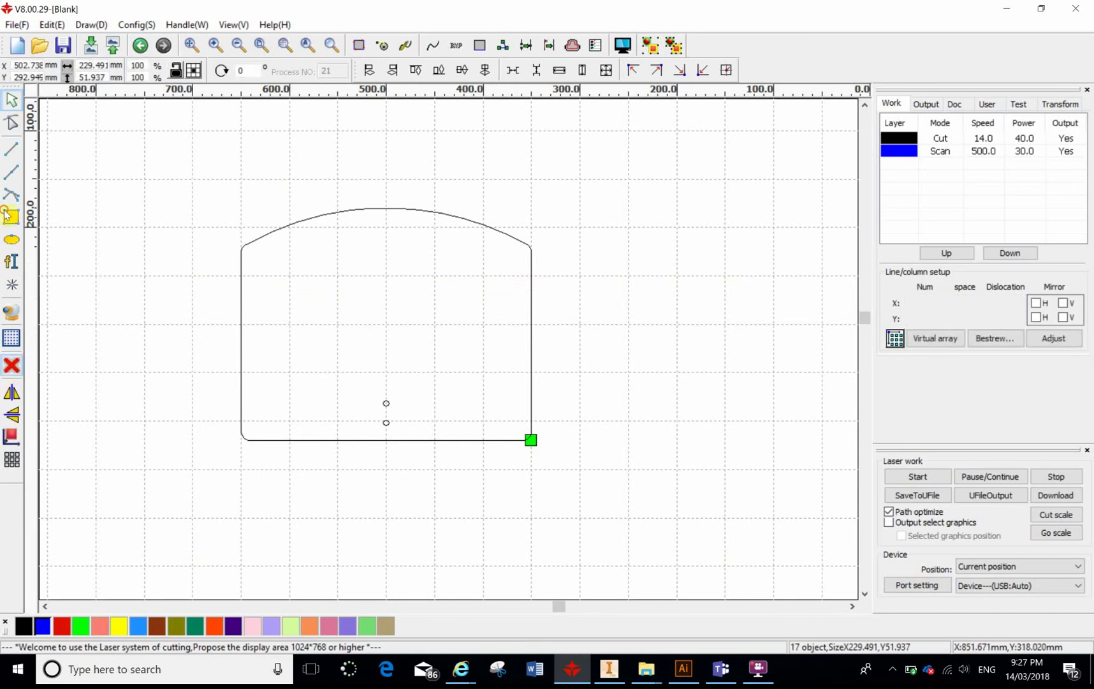
left_click(93, 47)
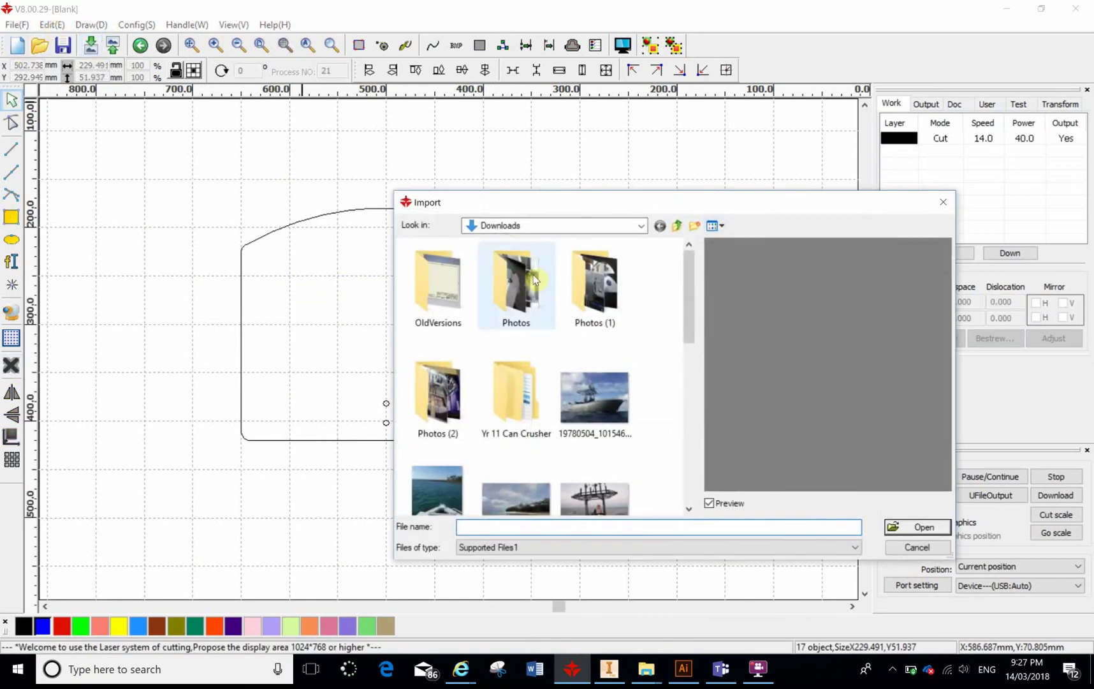
left_click_drag(693, 295, 694, 477)
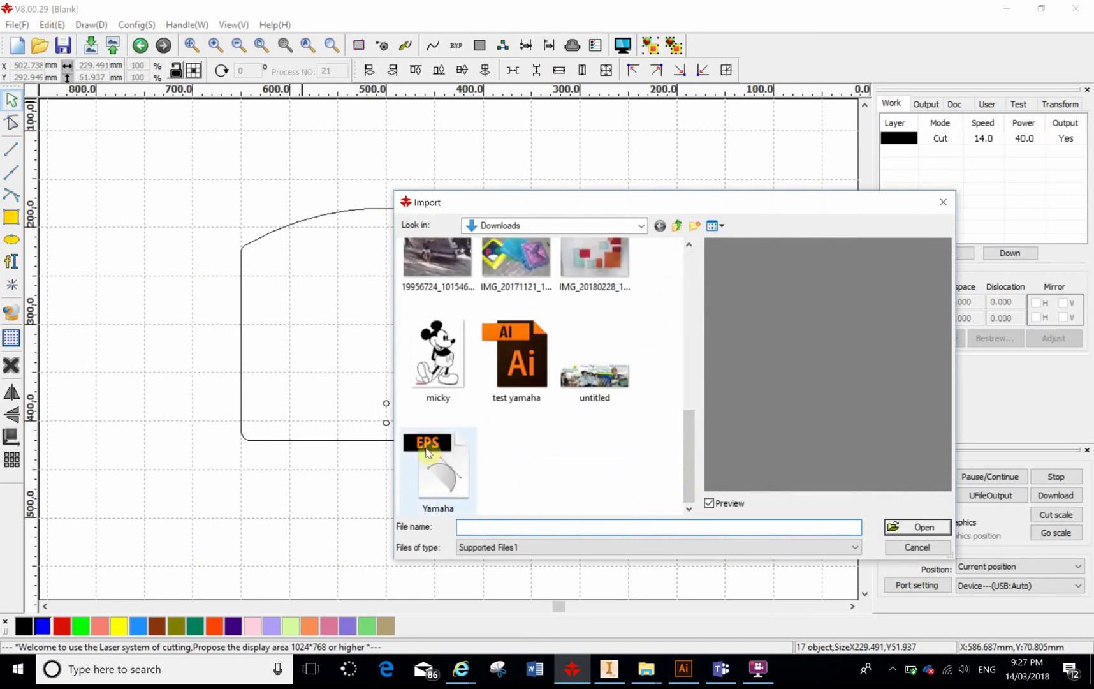
- Import the test yamaha file onto the door panel
left_click(531, 357)
scroll(447, 310, "up", 2)
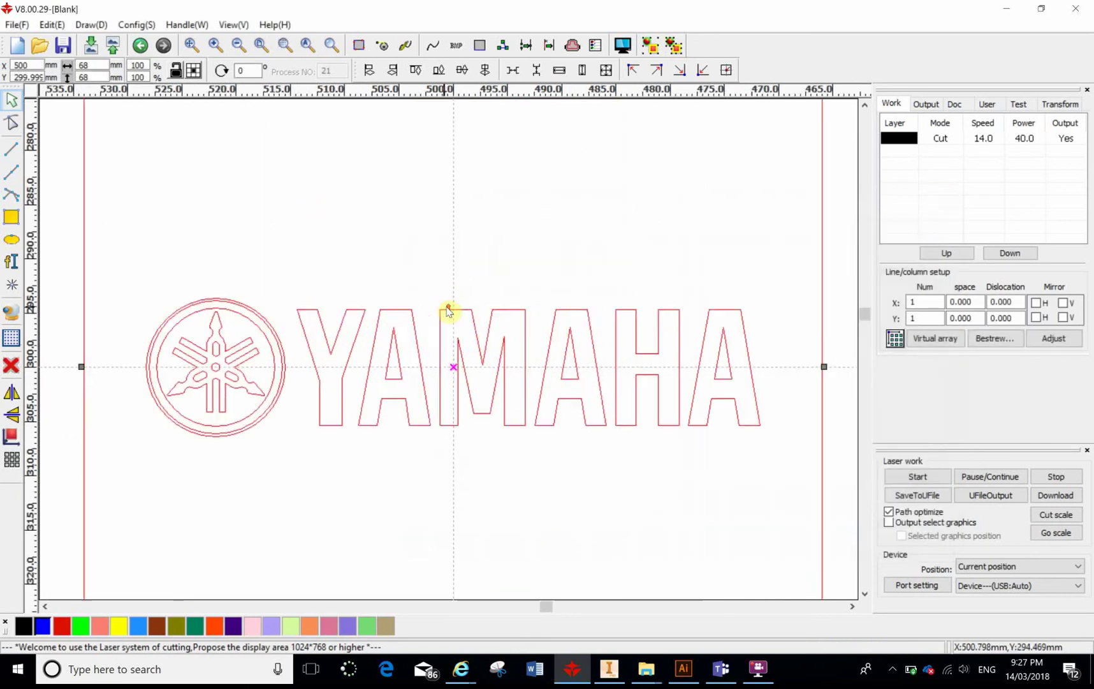
scroll(452, 318, "down", 5)
scroll(461, 299, "up", 3)
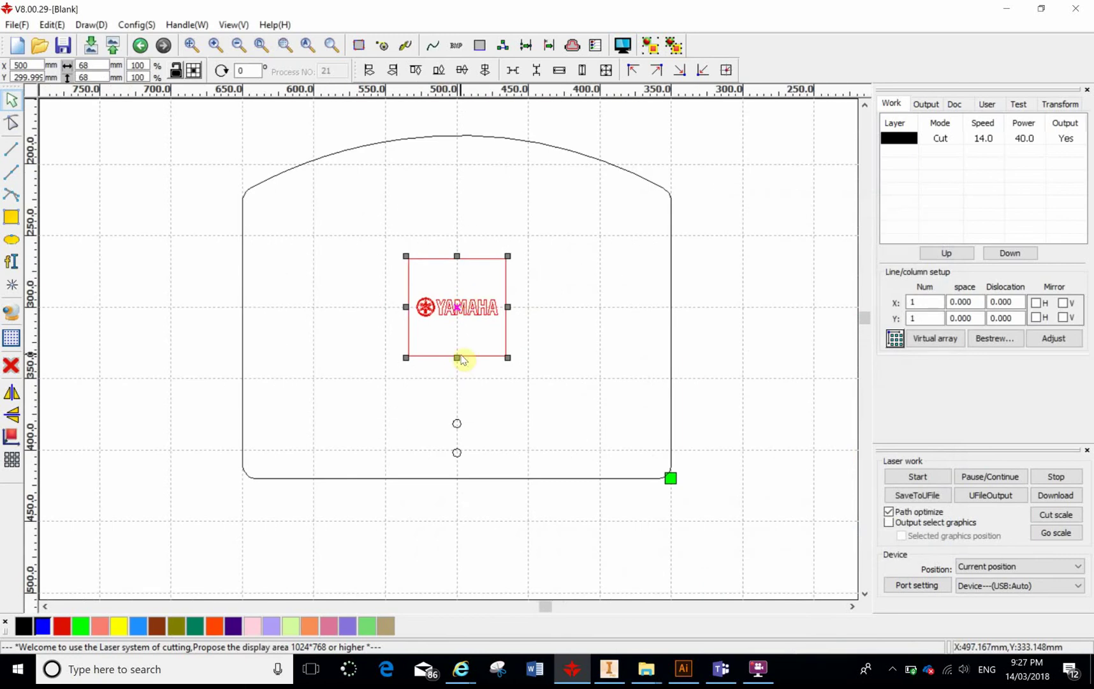
- Delete the 68 mm square frame, leaving only the Yamaha logo outlines
left_click(557, 370)
scroll(473, 372, "up", 3)
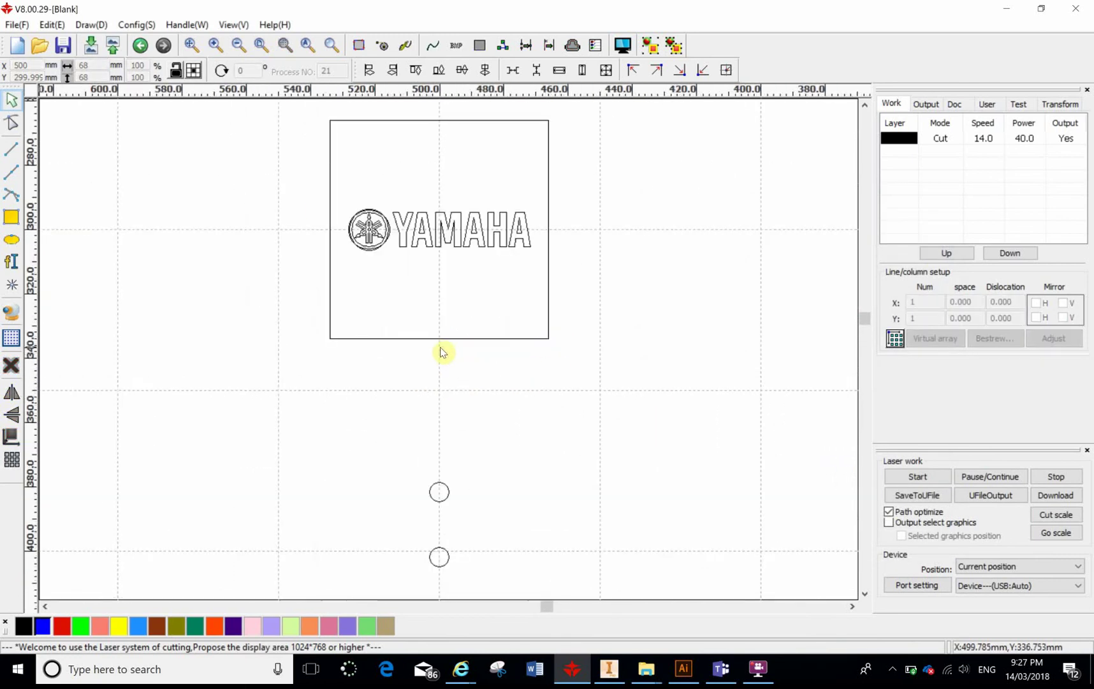
left_click(337, 329)
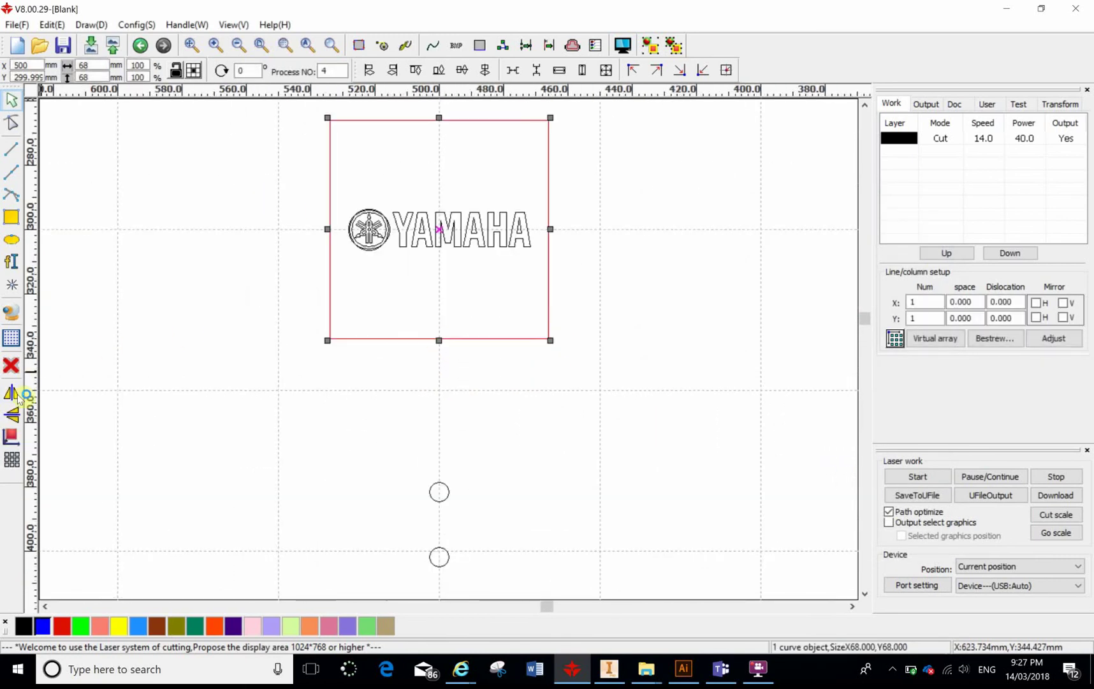
left_click(11, 372)
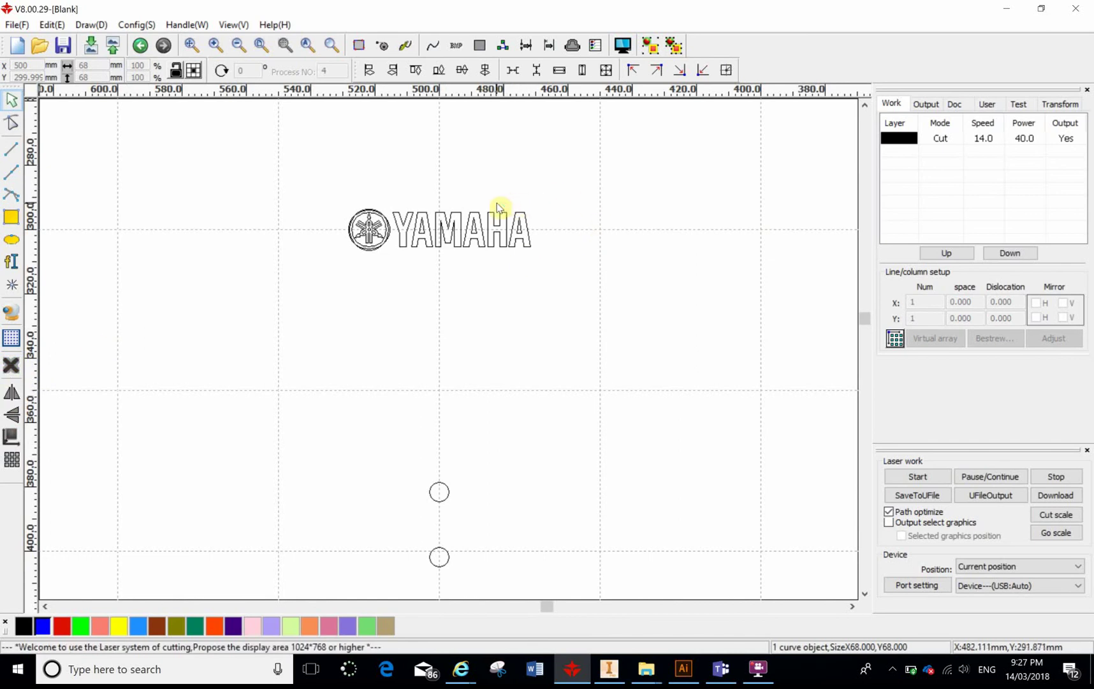
scroll(499, 207, "down", 2)
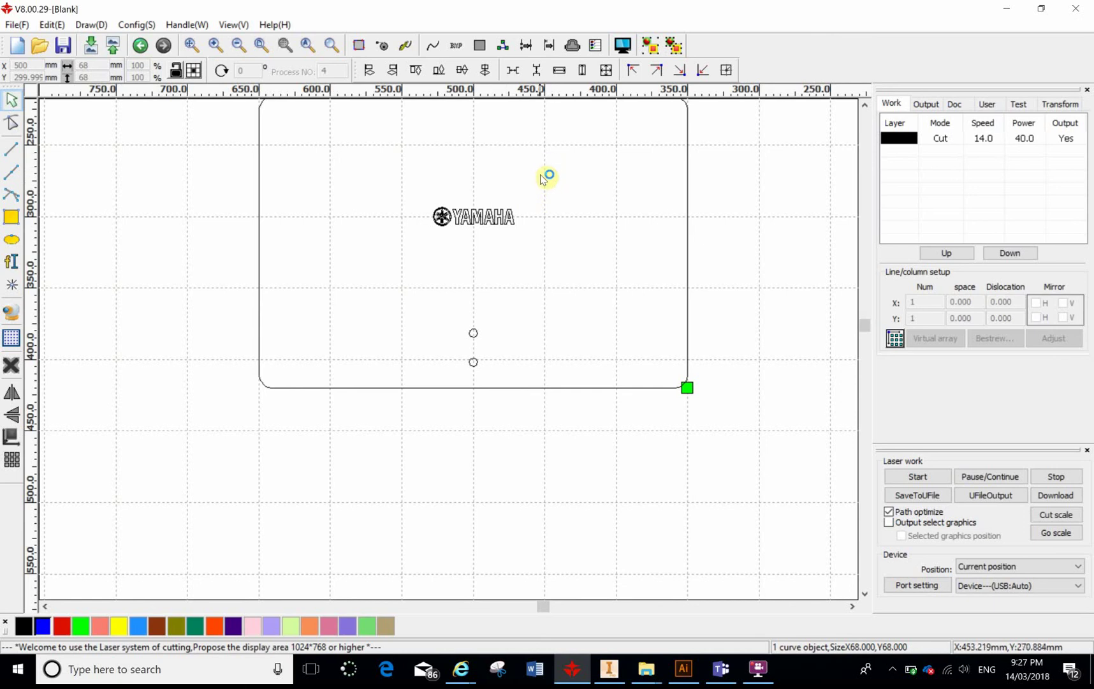
scroll(476, 203, "up", 2)
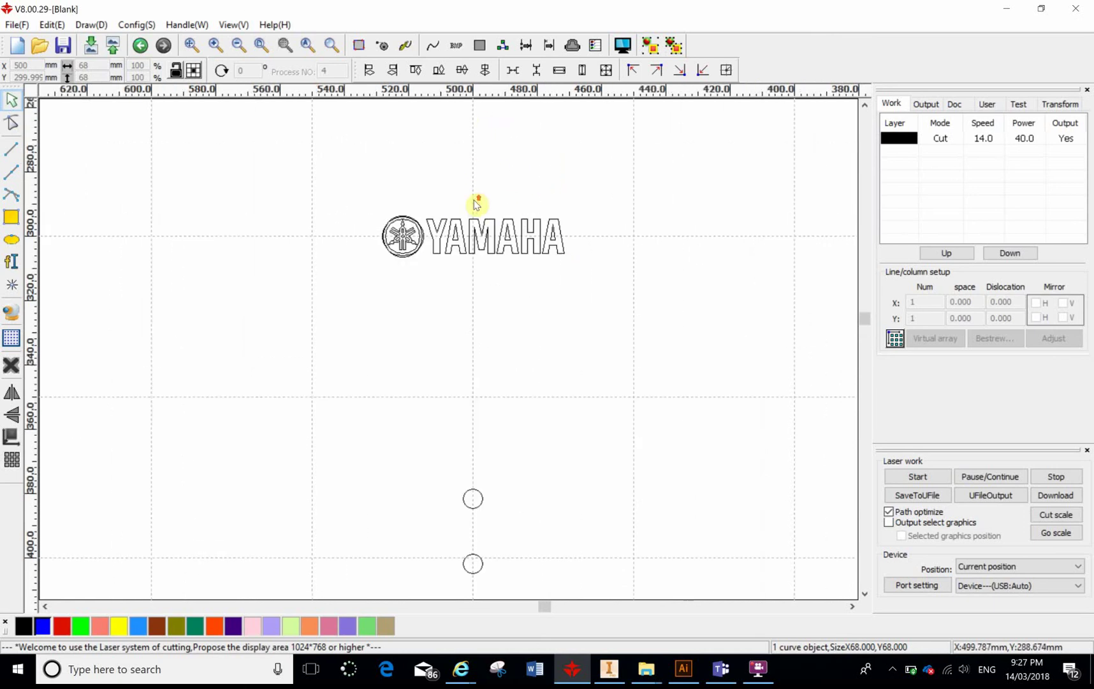
scroll(464, 216, "down", 3)
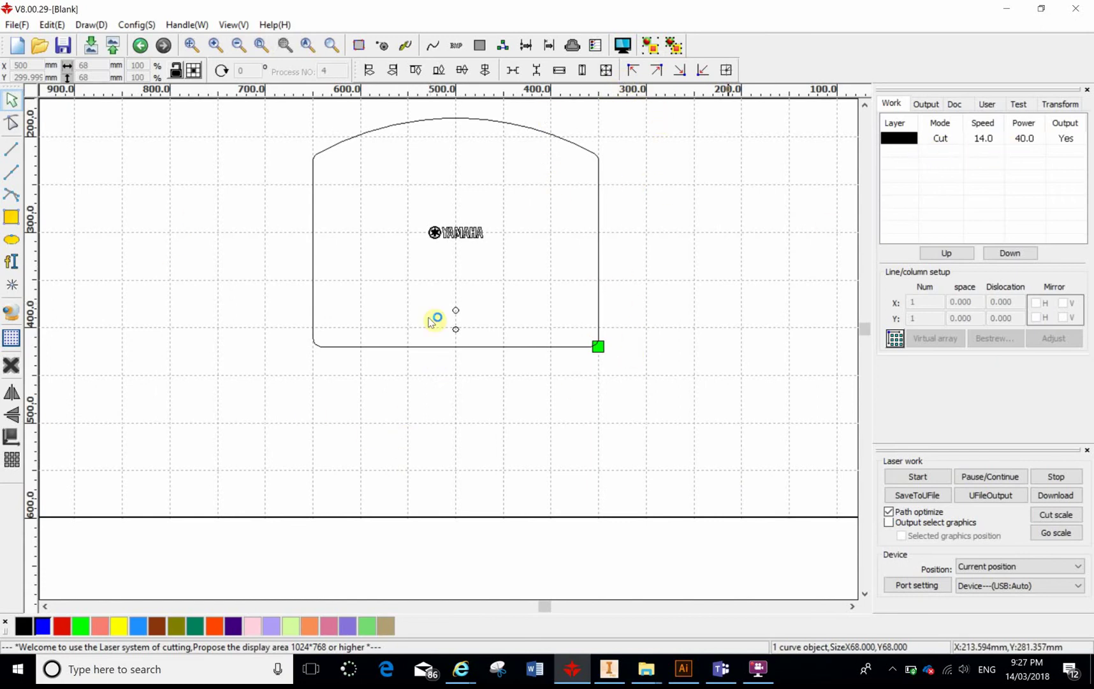
- Move the new YAMAHA logo outlines onto the blue layer
left_click_drag(515, 201, 399, 278)
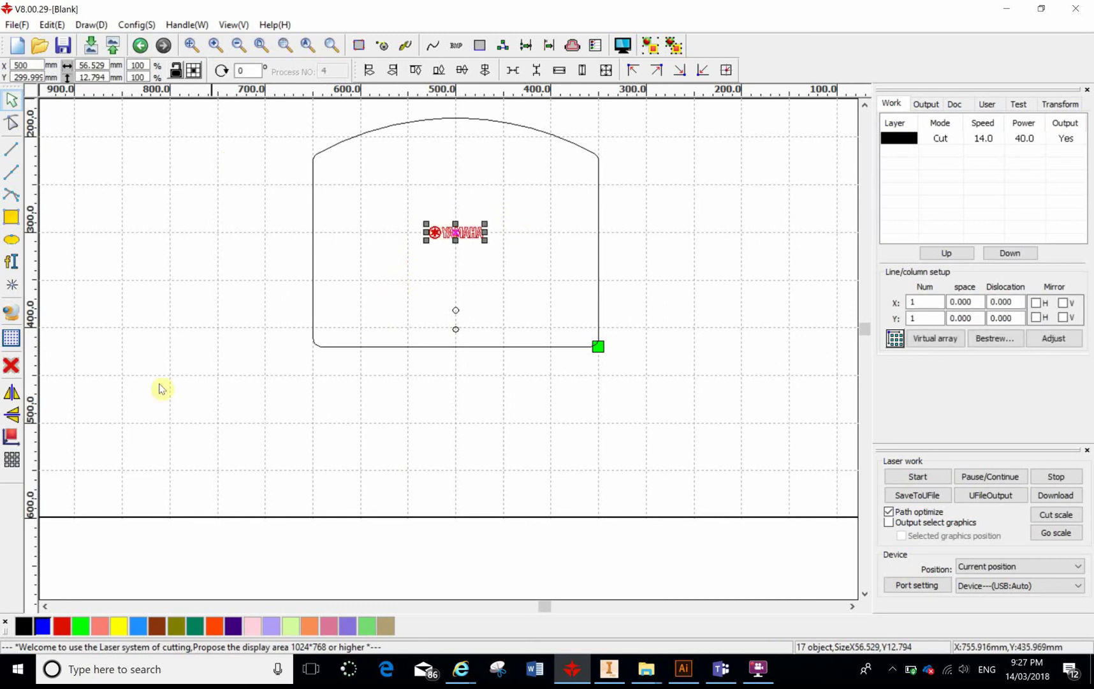
left_click(11, 459)
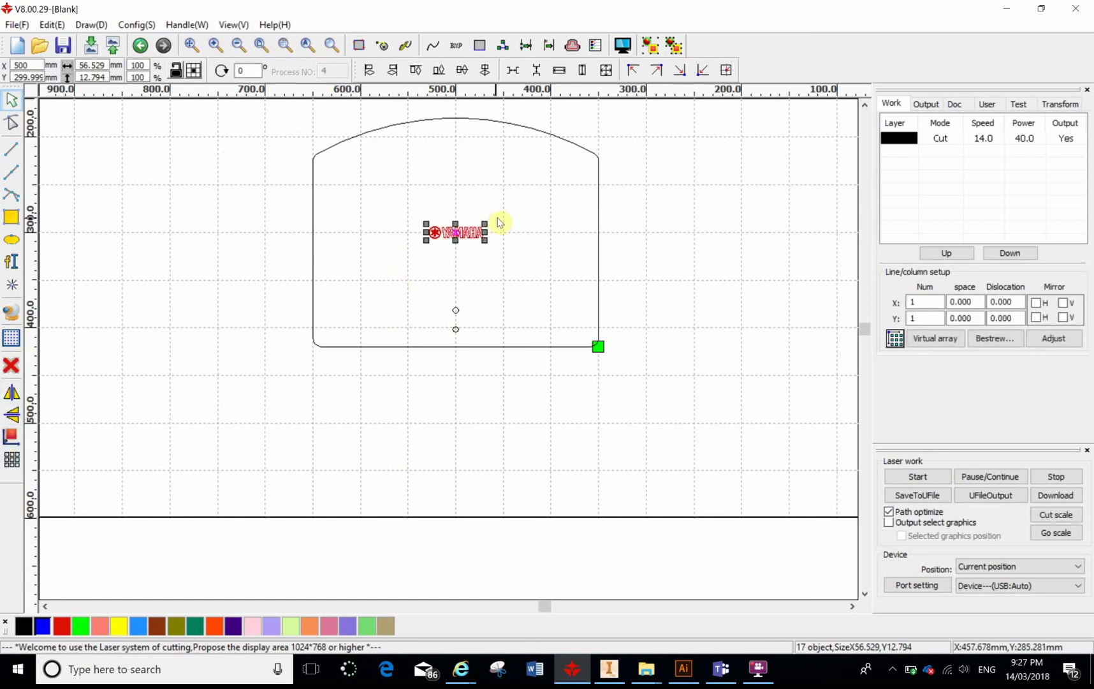
left_click(43, 627)
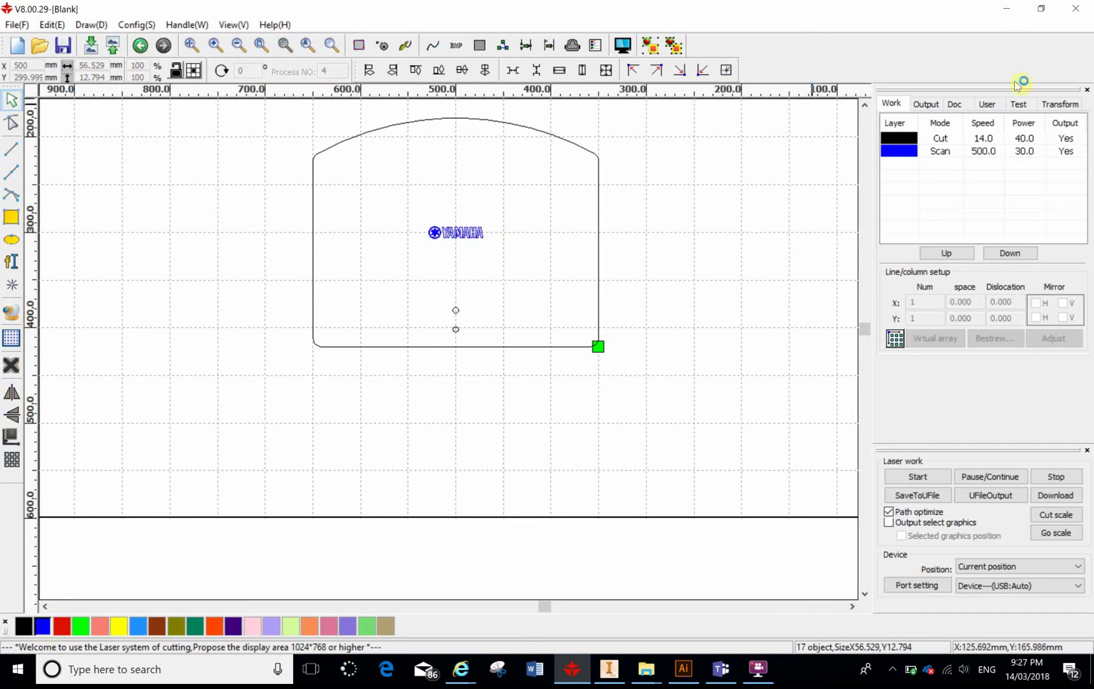
- Set the blue layer to Scan mode at 500 mm/s with 25–30% power
left_click(896, 152)
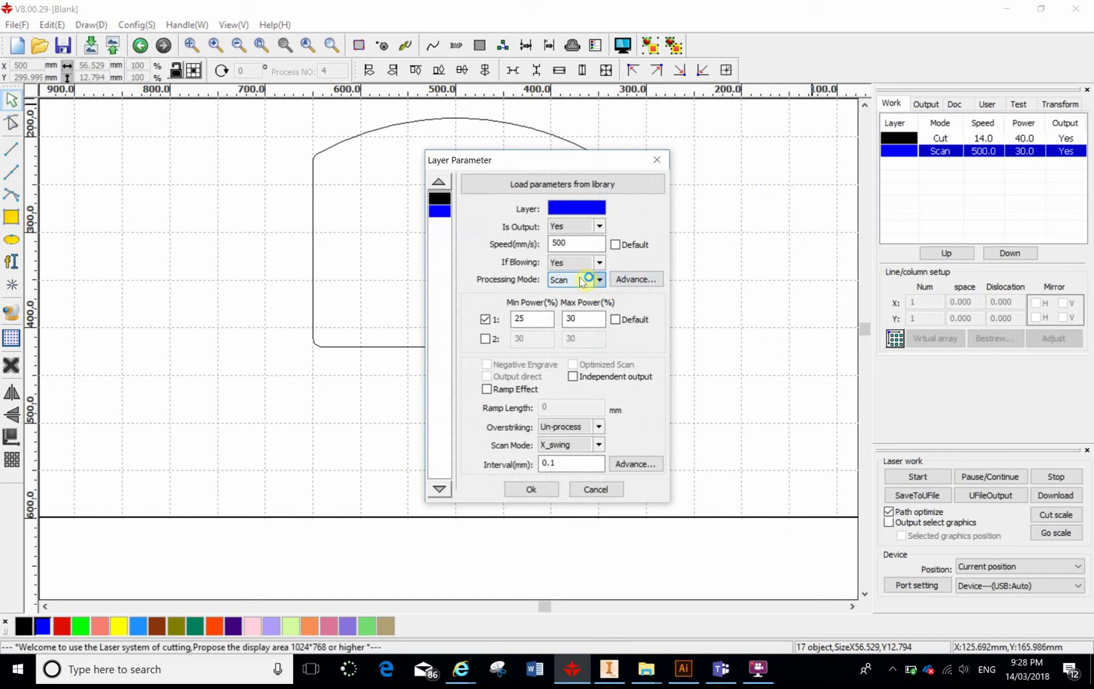
left_click(601, 281)
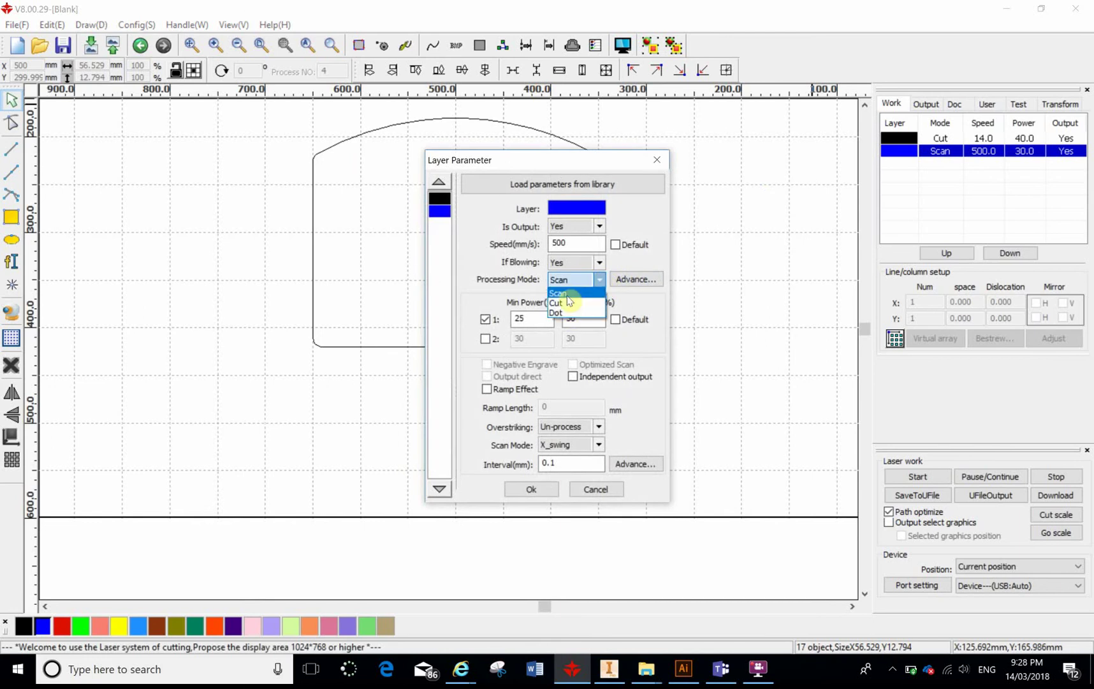
left_click(738, 254)
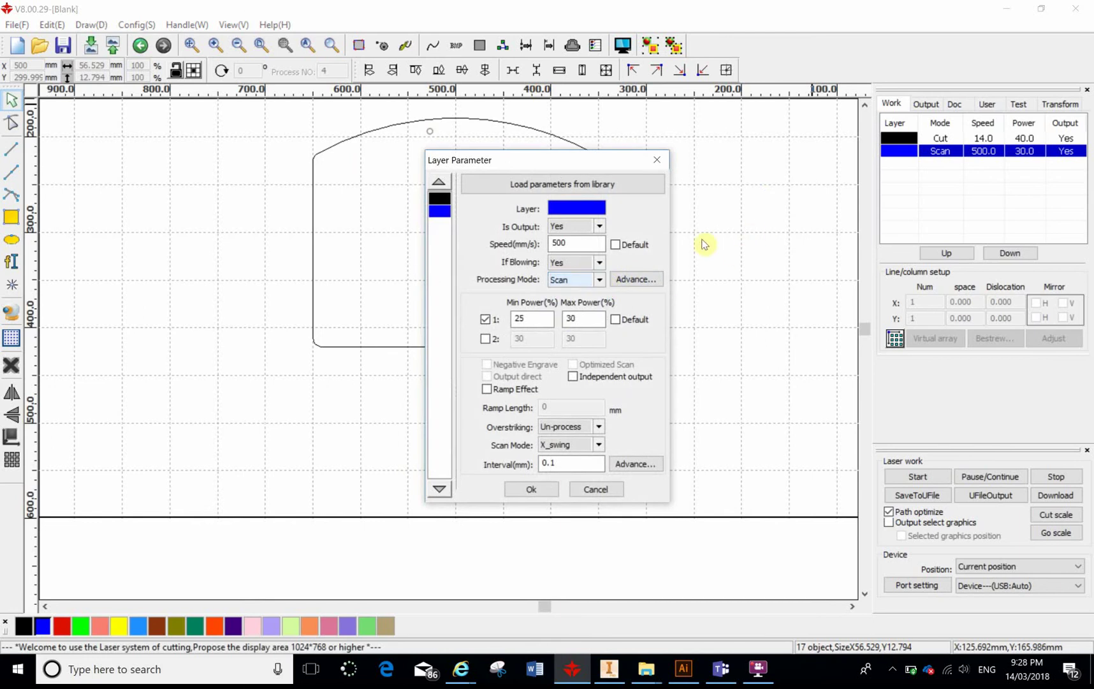
left_click(543, 491)
left_click(692, 205)
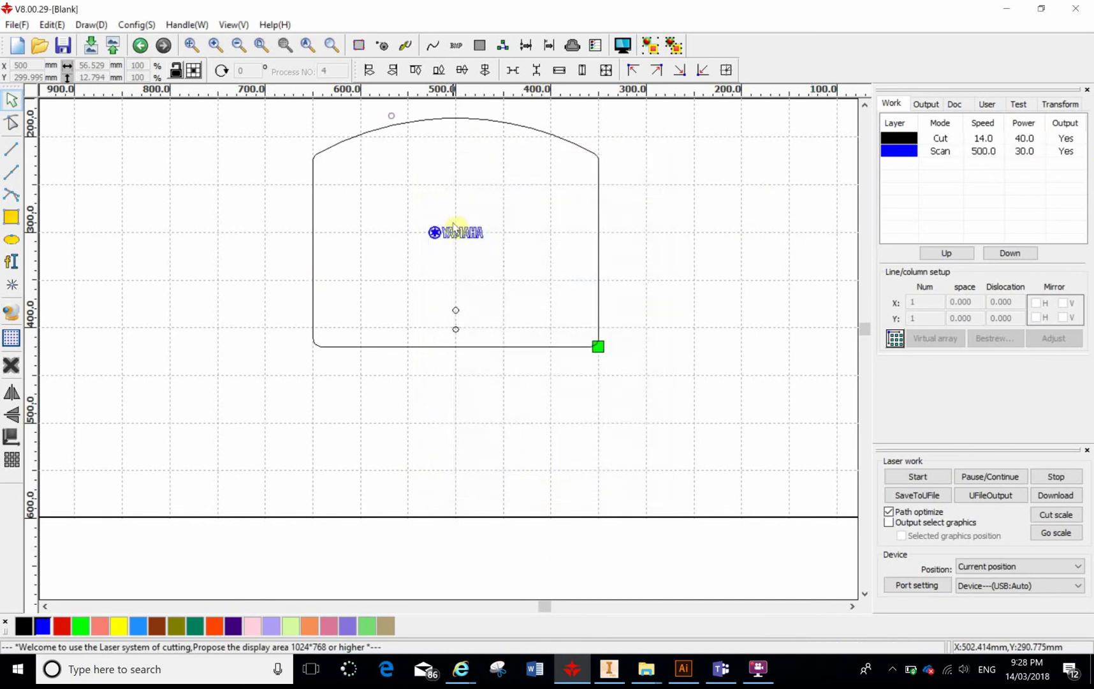
scroll(455, 228, "up", 3)
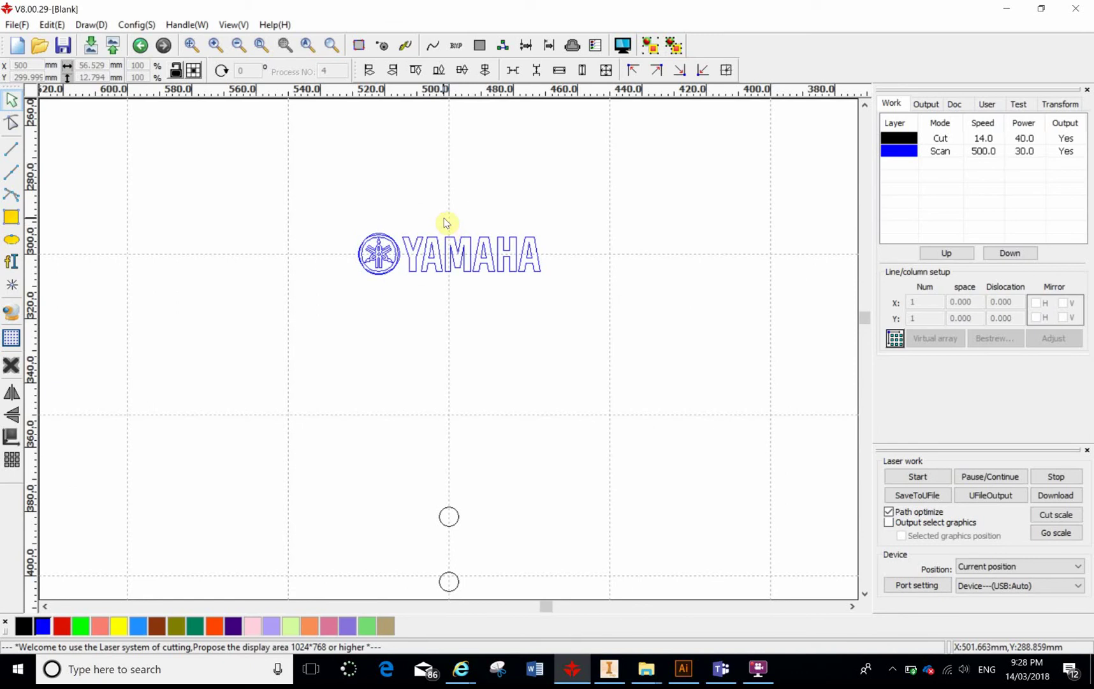
- Scale the Yamaha logo to about 156.6 × 35.5 mm and centre it near the panel top
scroll(444, 222, "down", 2)
left_click(449, 235)
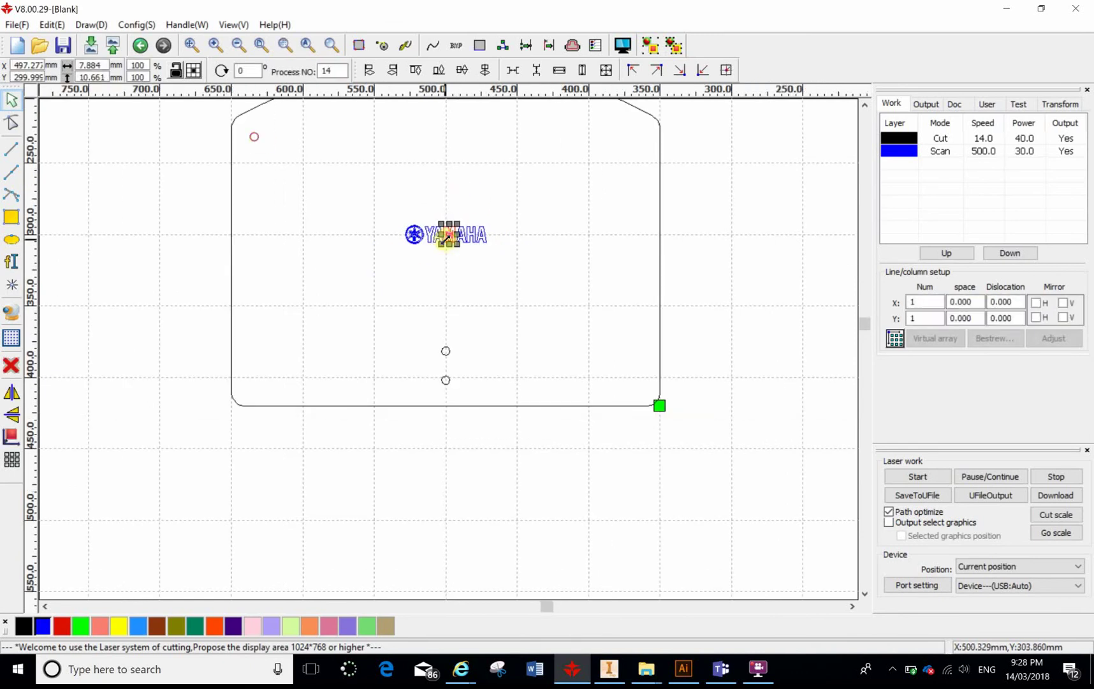
left_click_drag(545, 189, 371, 305)
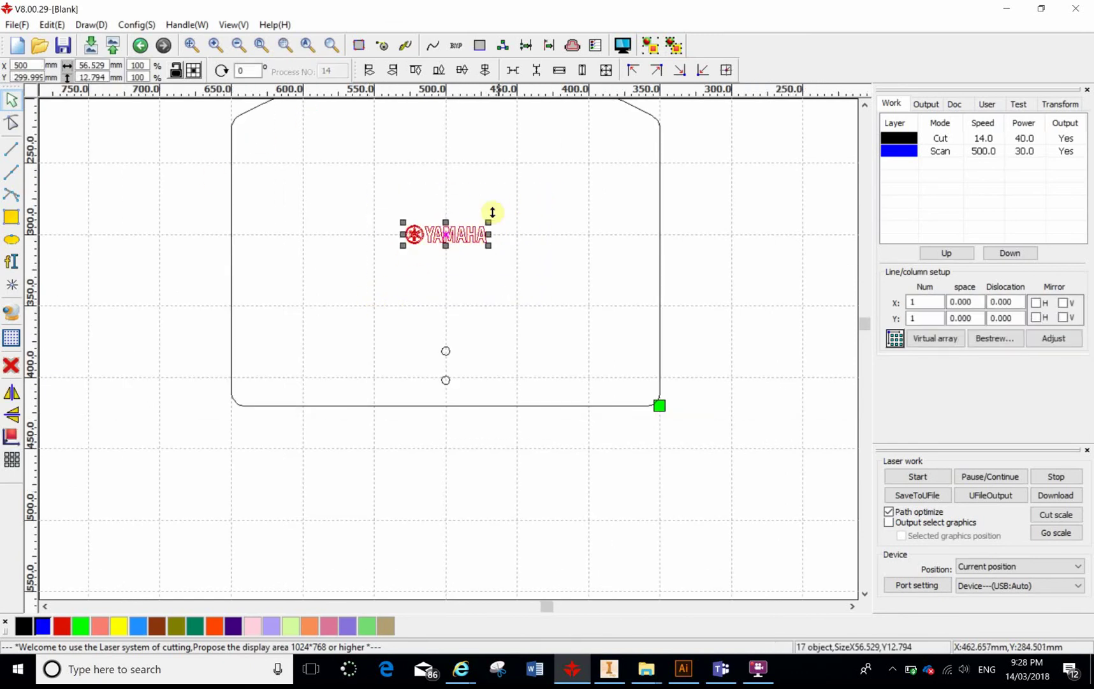
left_click_drag(489, 224, 603, 166)
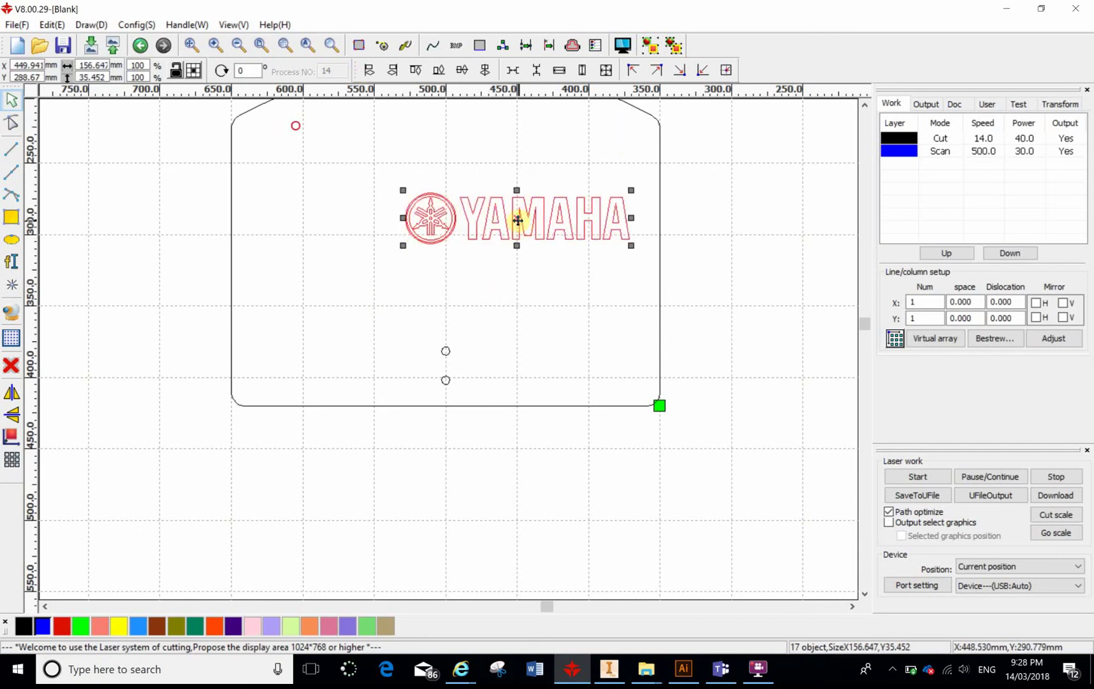
left_click_drag(518, 220, 457, 241)
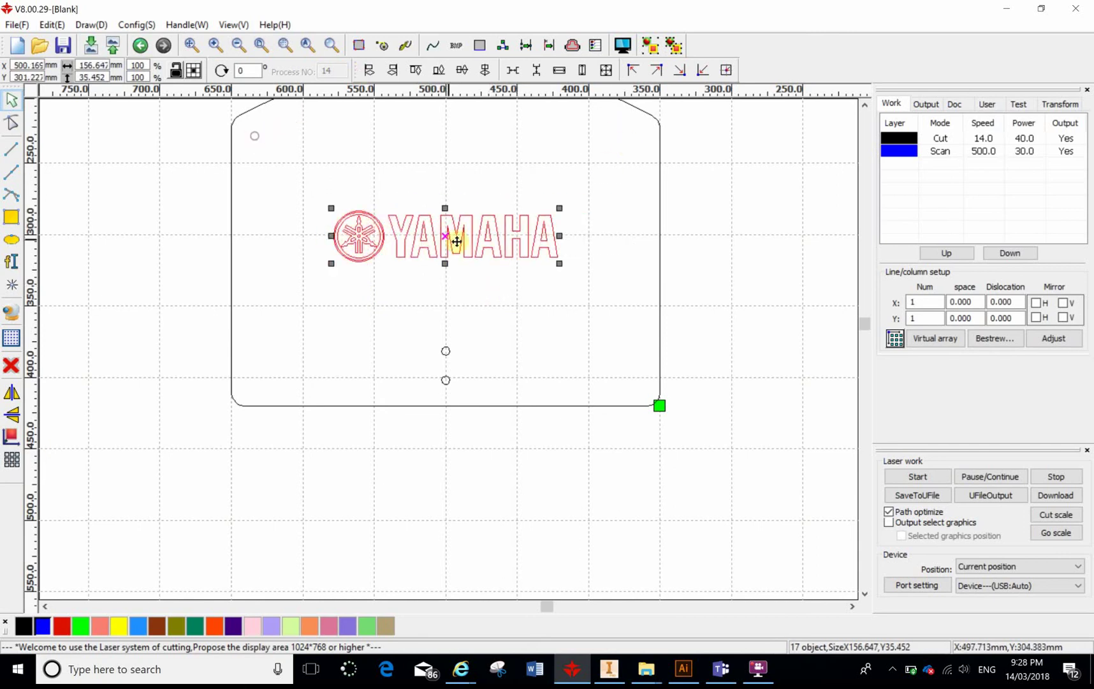
left_click(530, 186)
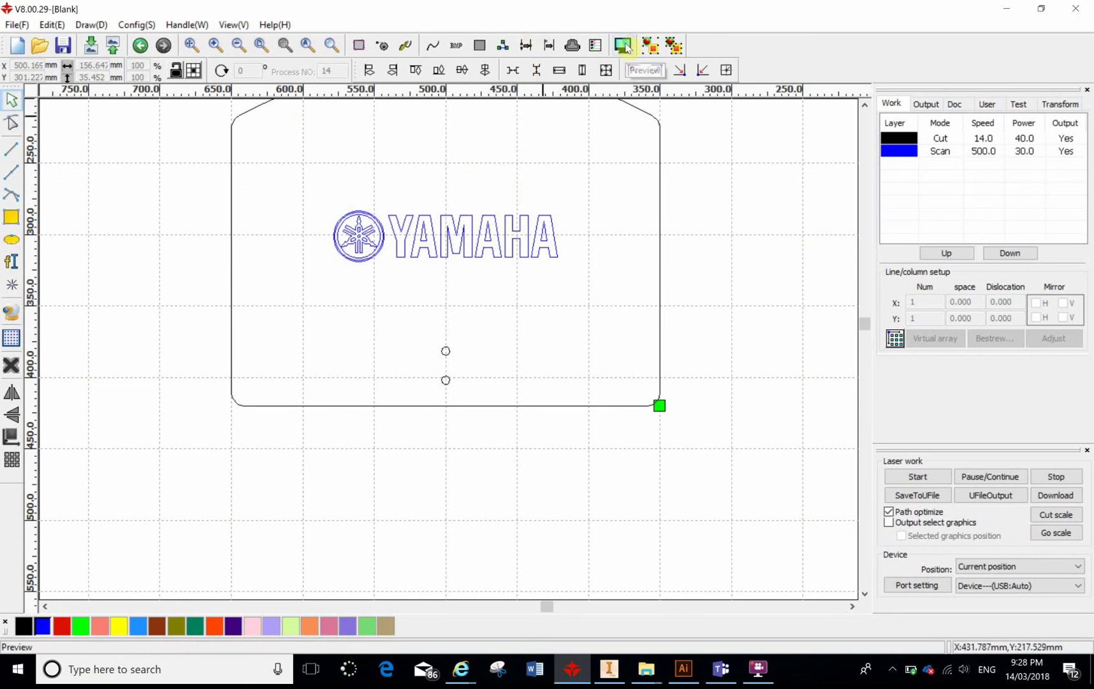
left_click(358, 35)
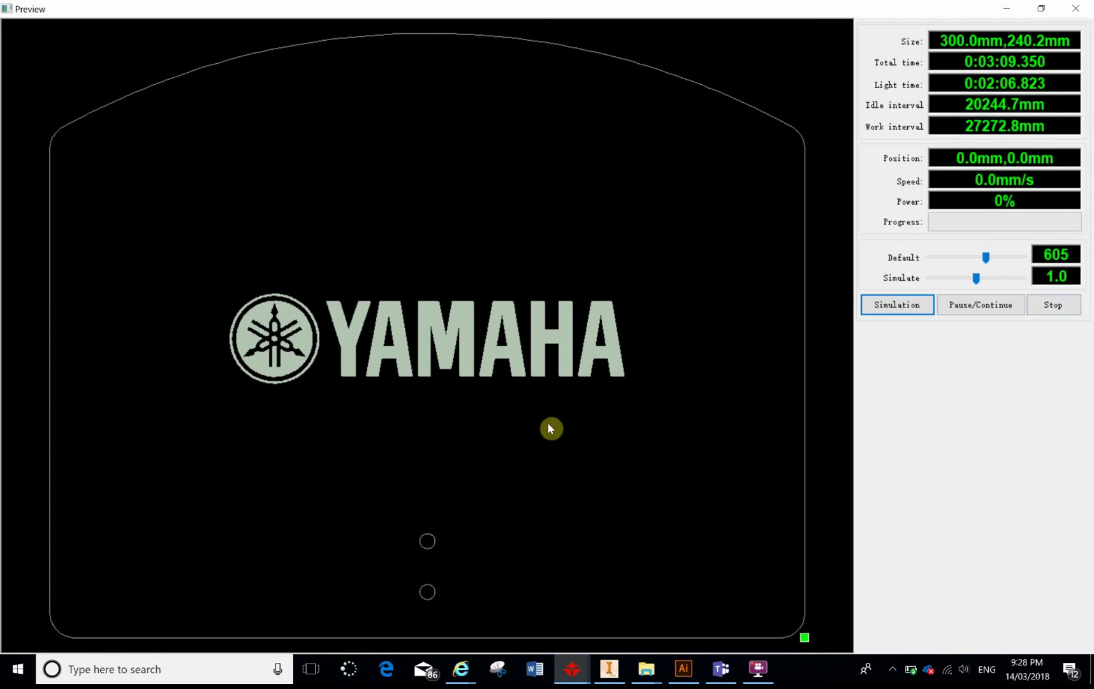
key("Escape")
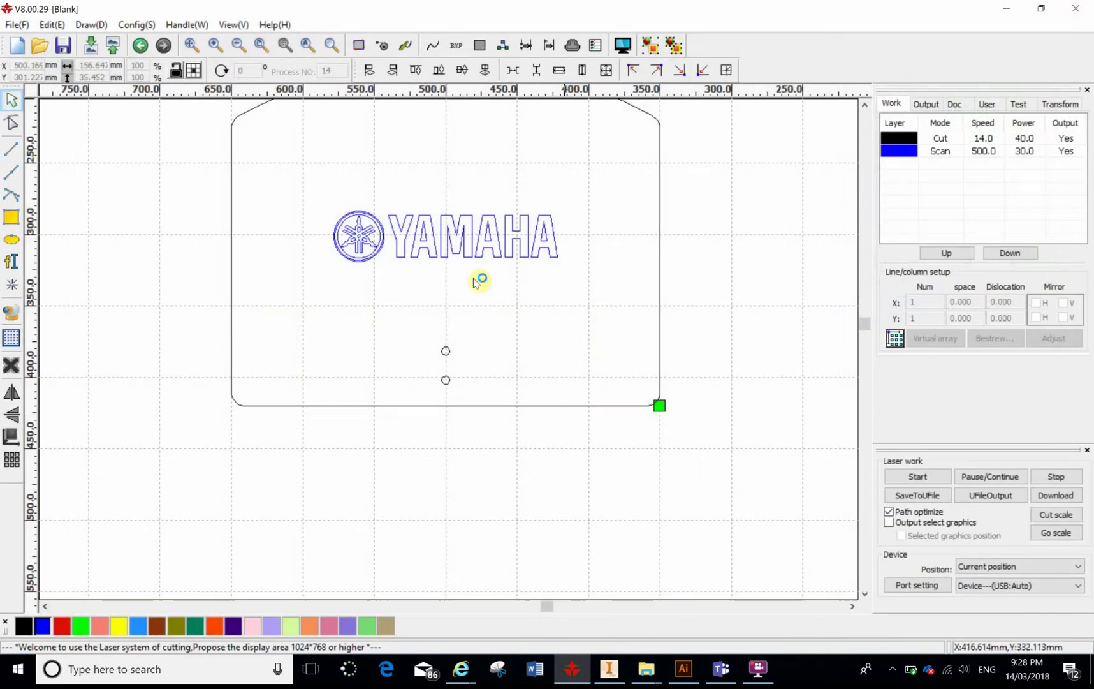
scroll(433, 254, "down", 3)
scroll(436, 125, "up", 1)
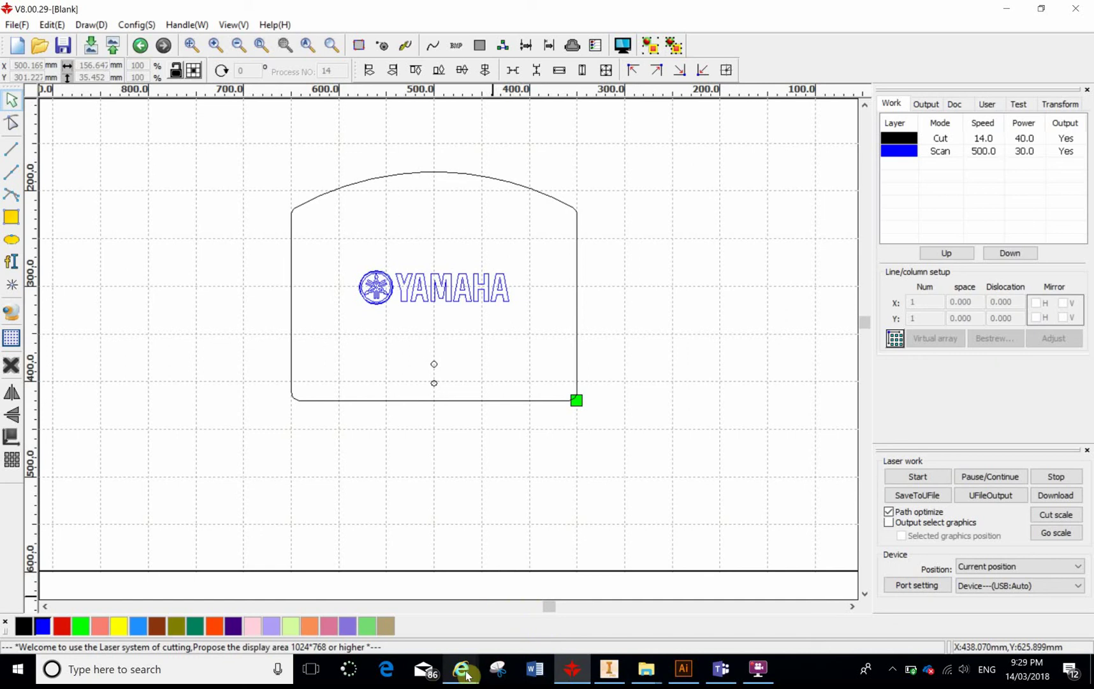
- Search Brands of the World for 'border collie decal'
mouse_move(466, 674)
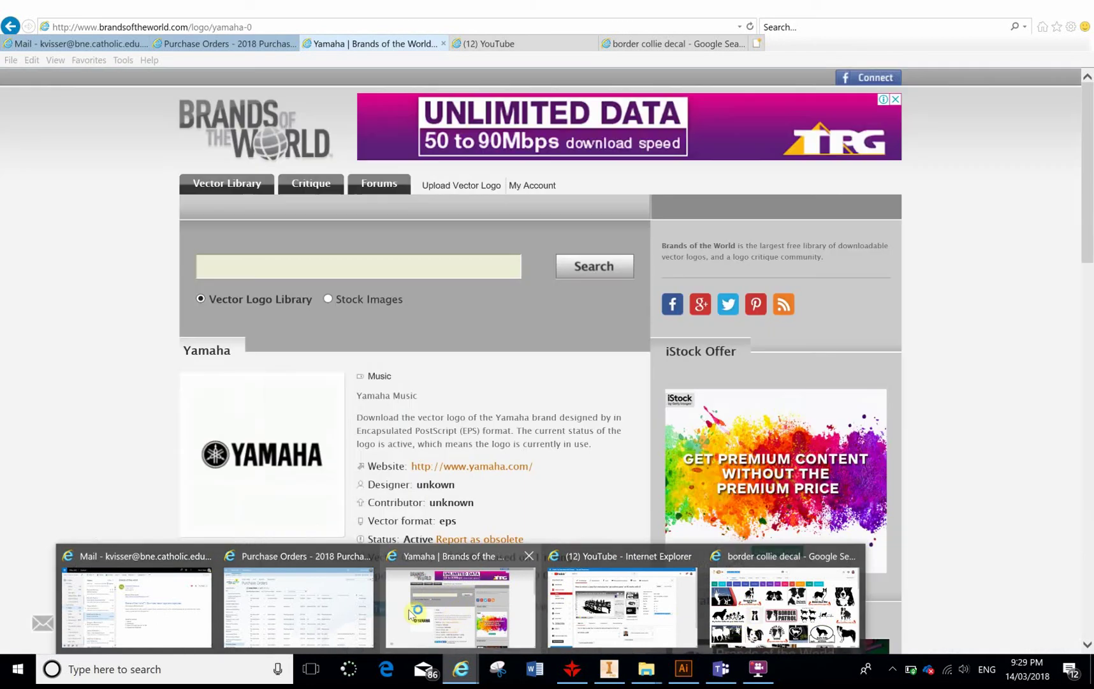
left_click(449, 617)
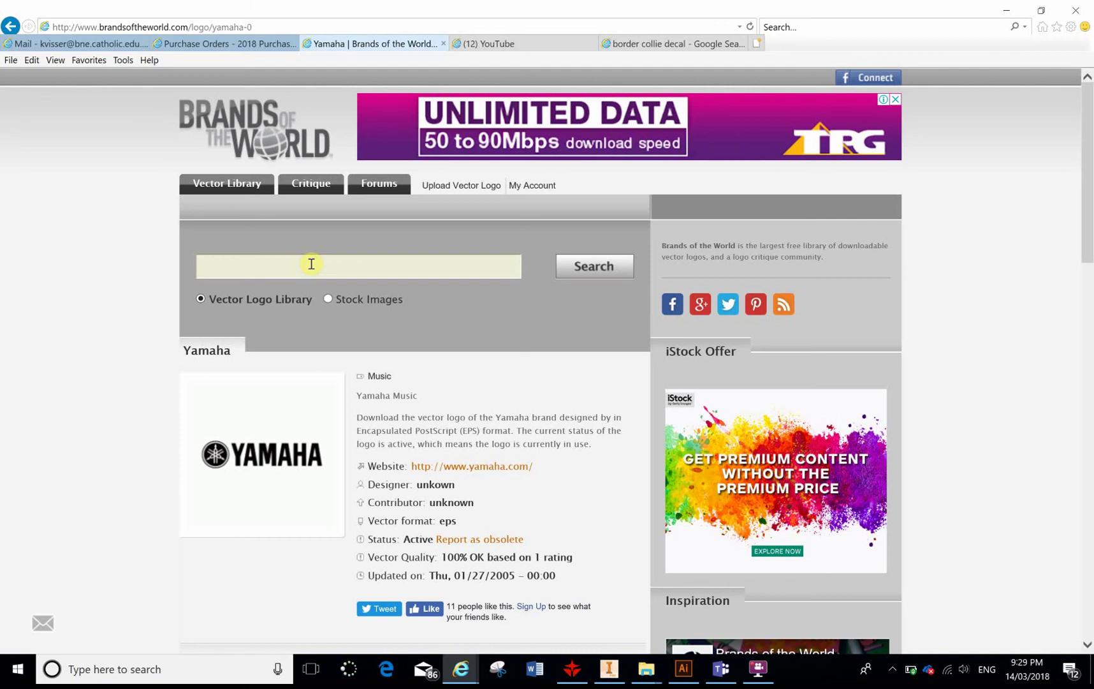
left_click(312, 264)
type("border collie decal")
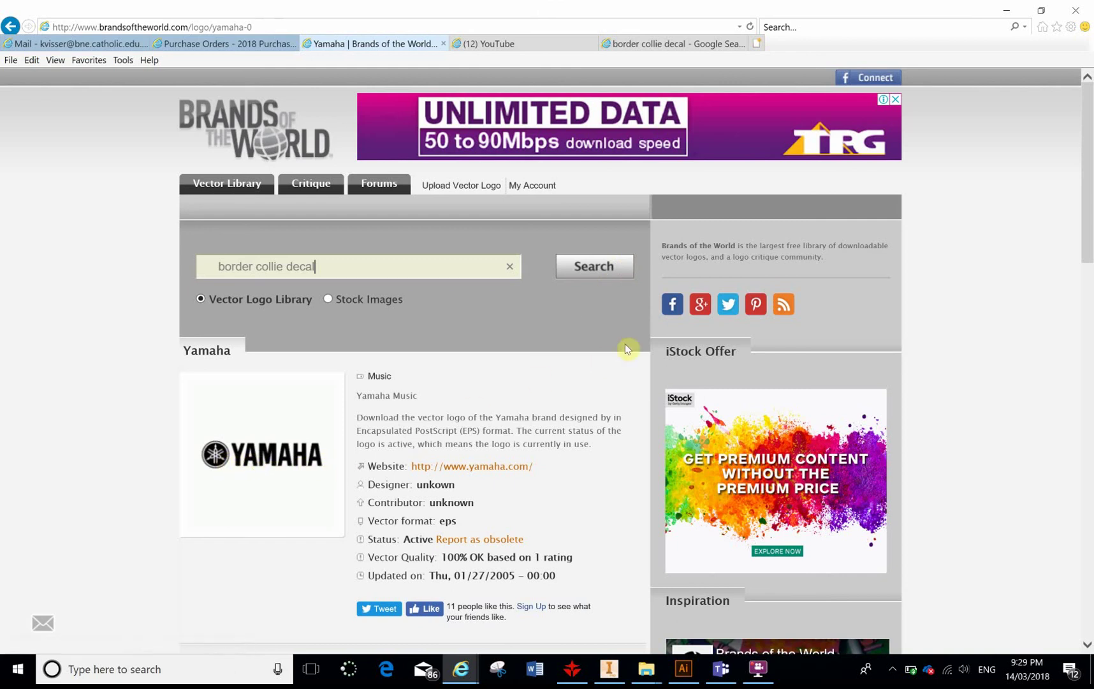
left_click(601, 268)
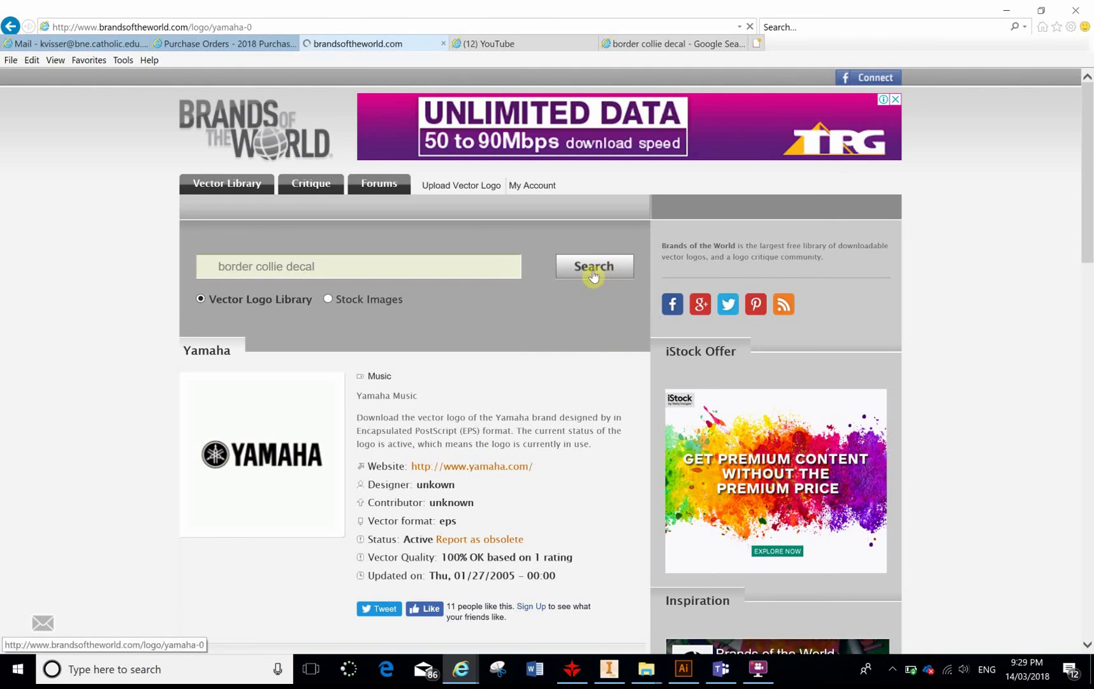
- Scroll the results, which show no vector logos, only iStock stock images
scroll(398, 320, "down", 3)
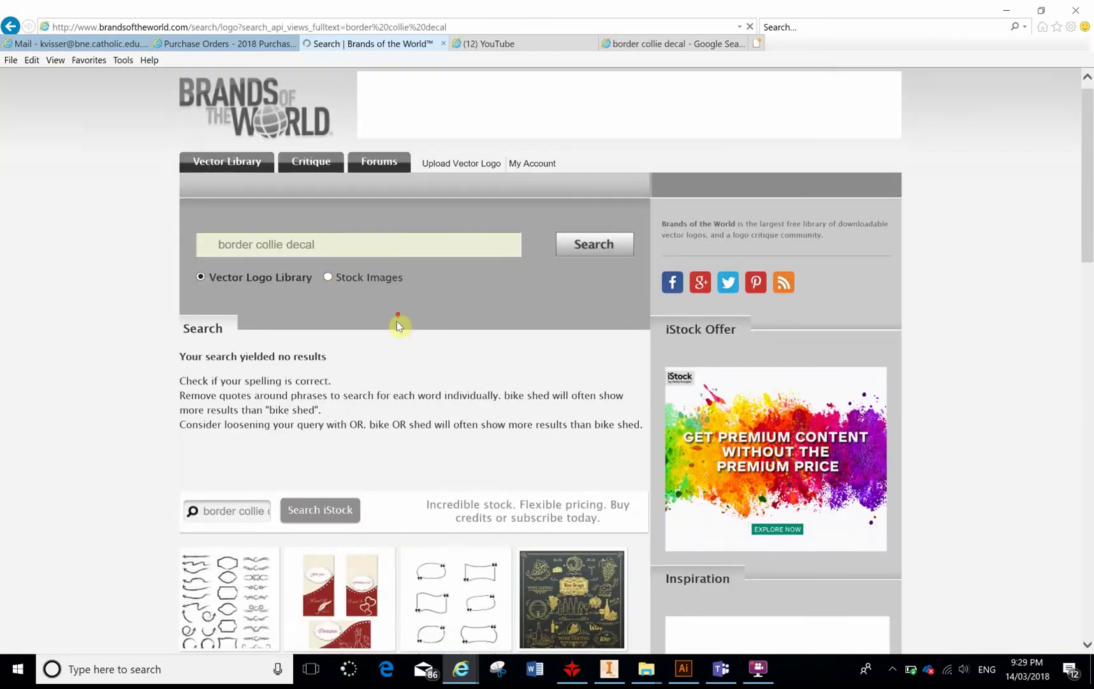
scroll(339, 562, "down", 5)
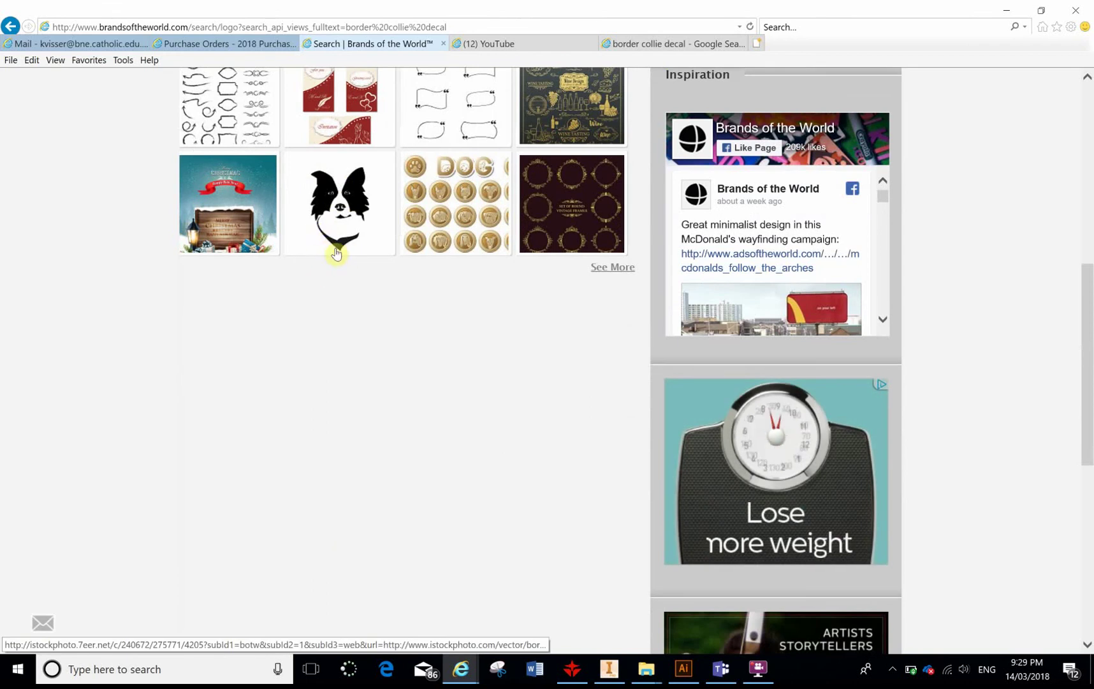
scroll(332, 245, "up", 3)
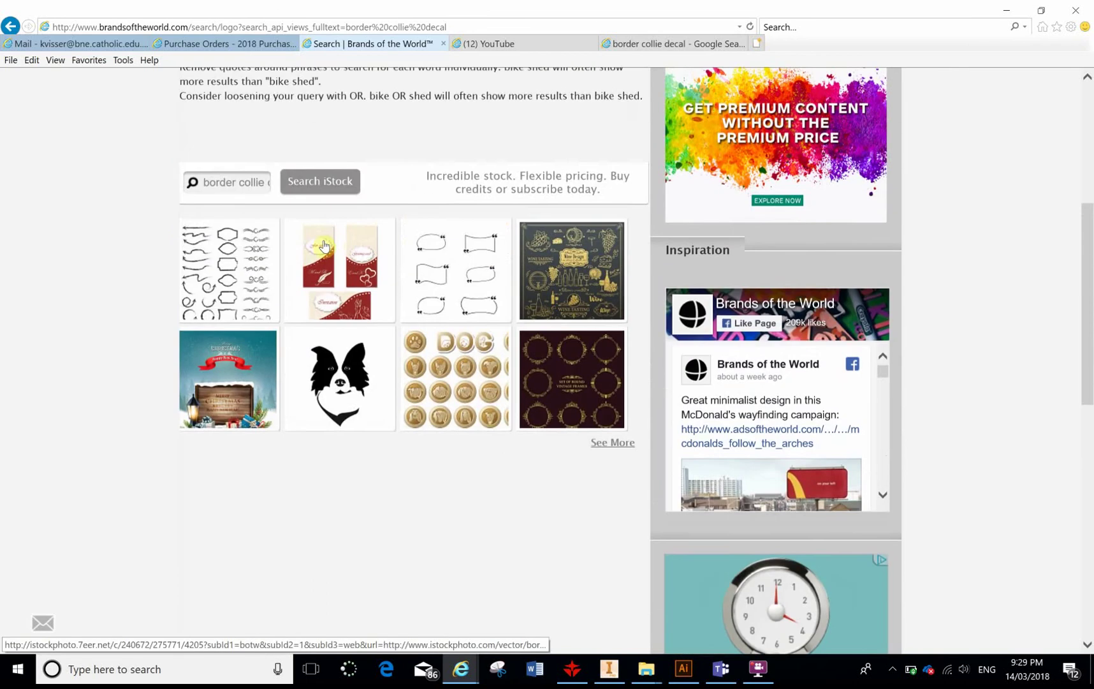
scroll(295, 249, "up", 6)
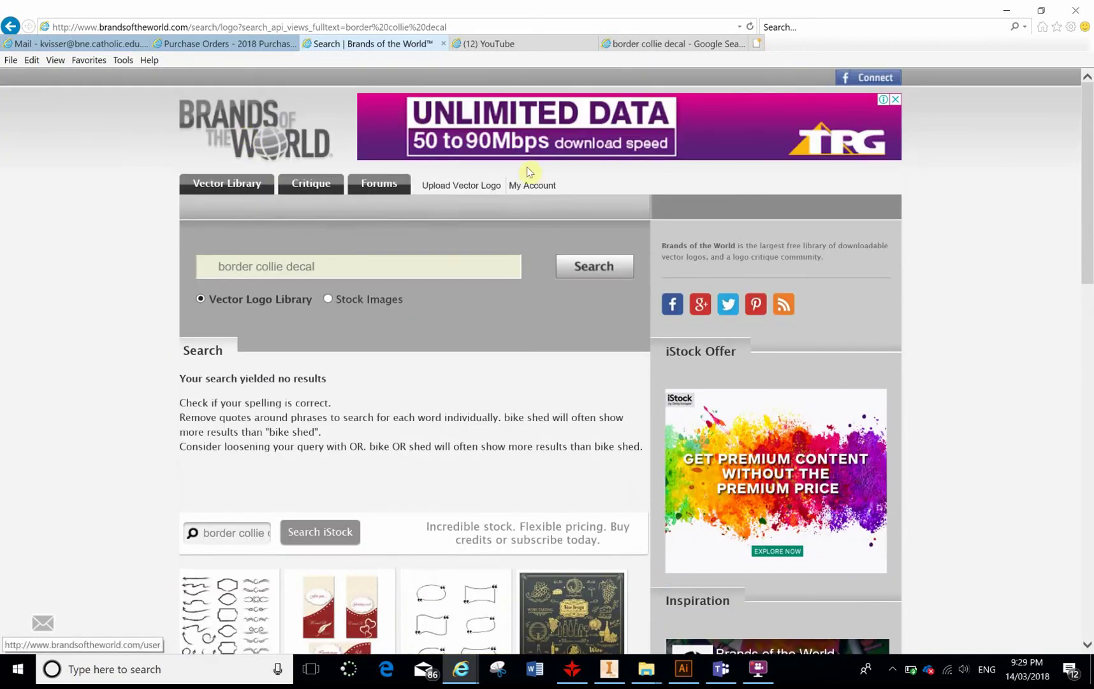
- Open the 800 × 800 Border Collie Peeking vinyl decal from the 'border collie decal' image results
left_click(661, 51)
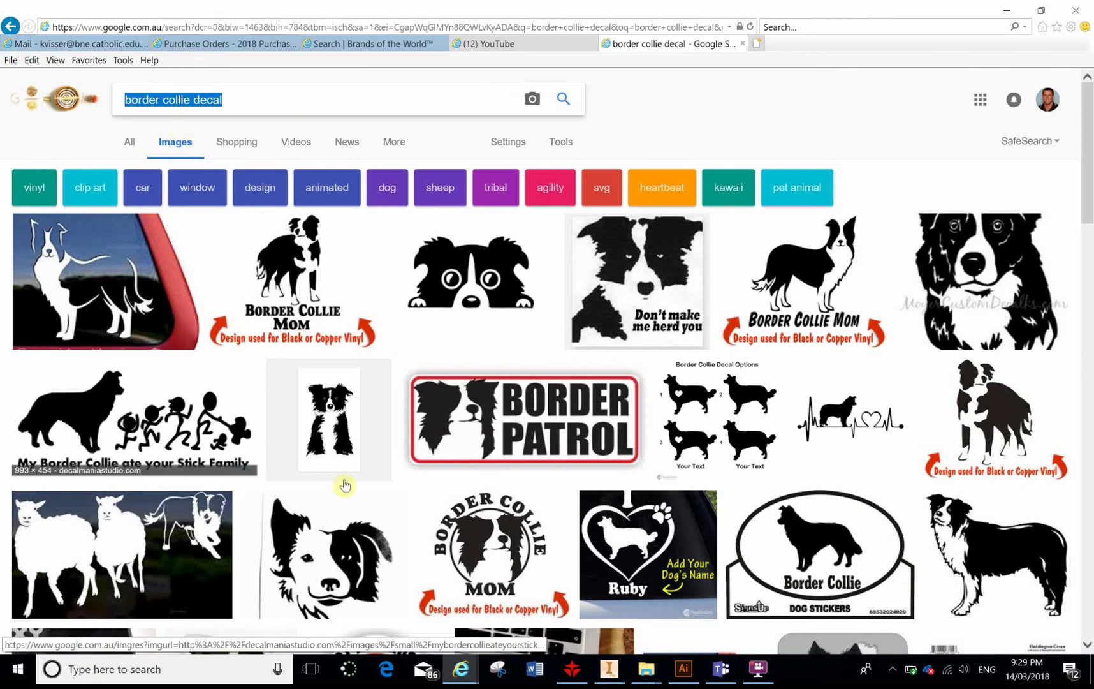
scroll(410, 382, "down", 15)
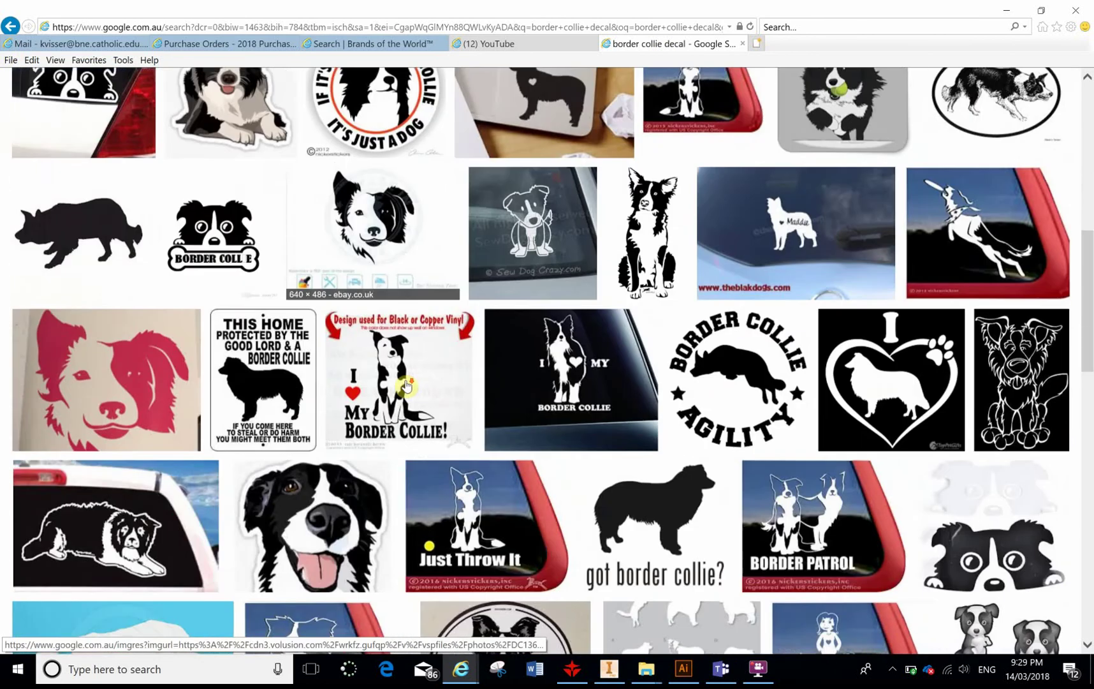
scroll(400, 393, "down", 7)
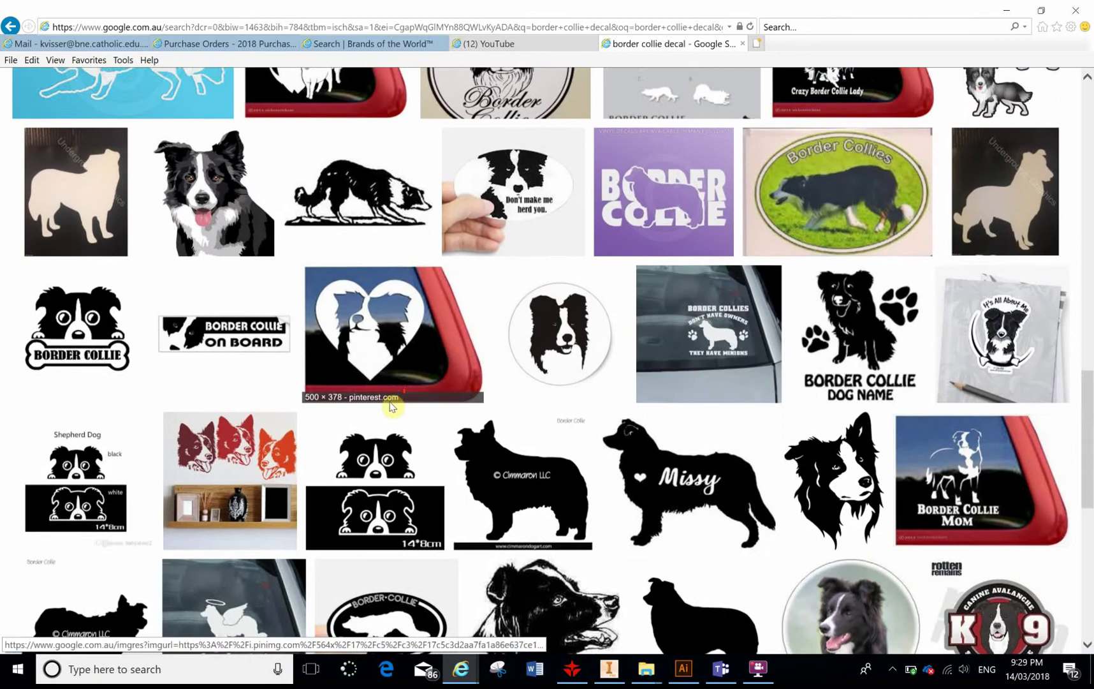
scroll(385, 409, "up", 20)
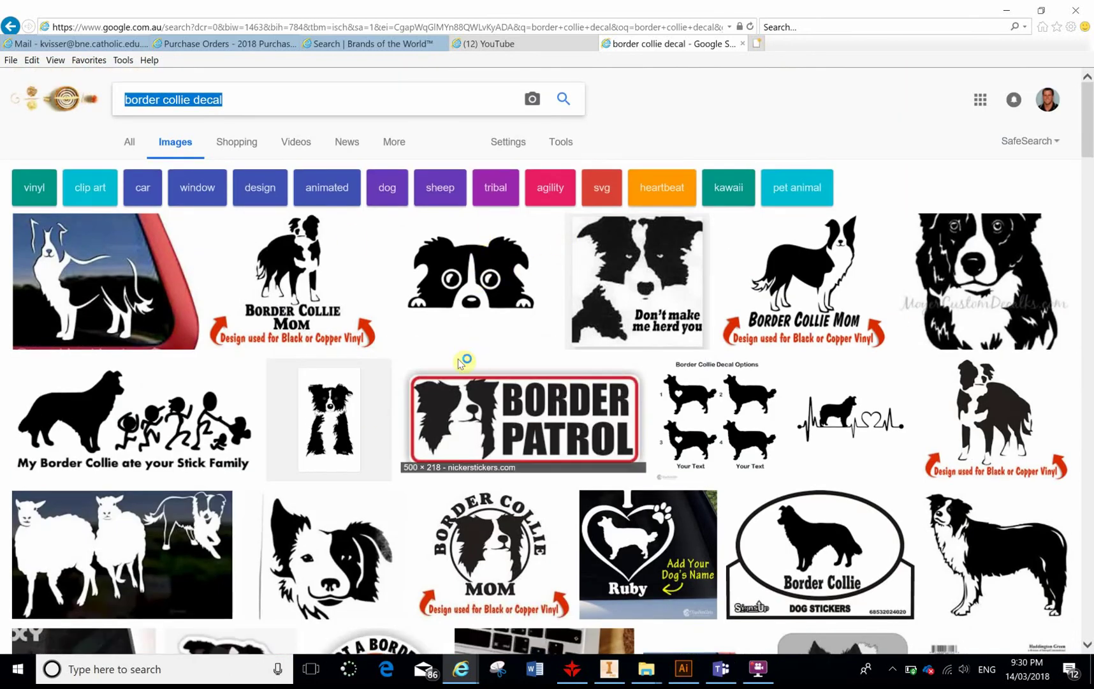
left_click(481, 280)
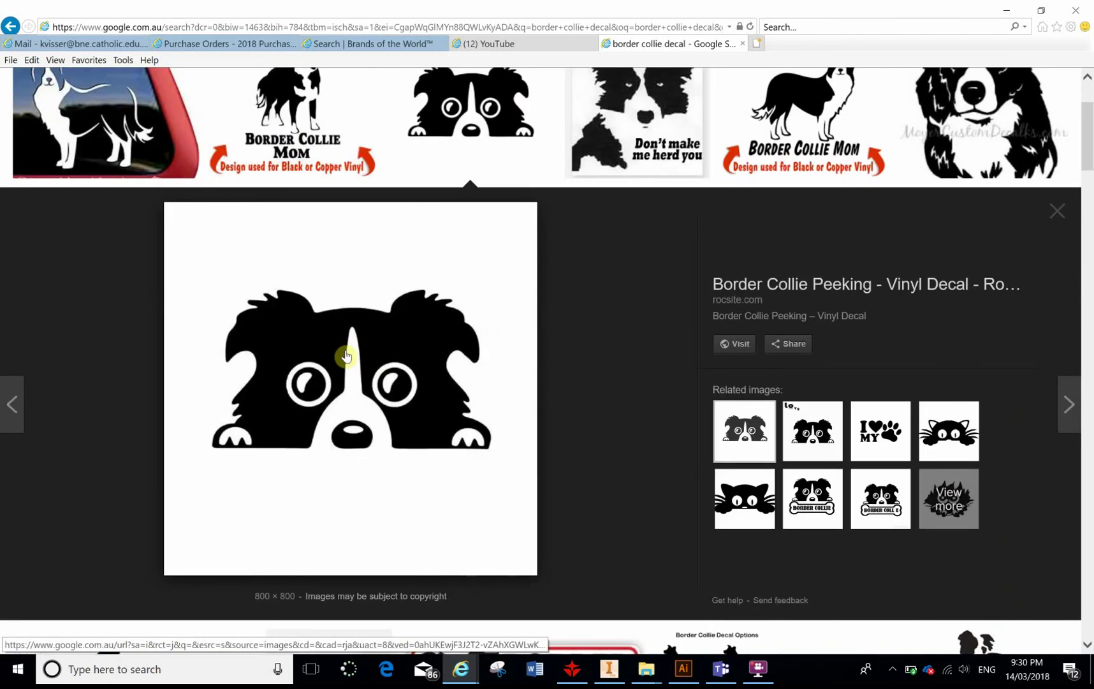
- Save the picture to Downloads as the JPEG bordercolliepeeking
right_click(325, 339)
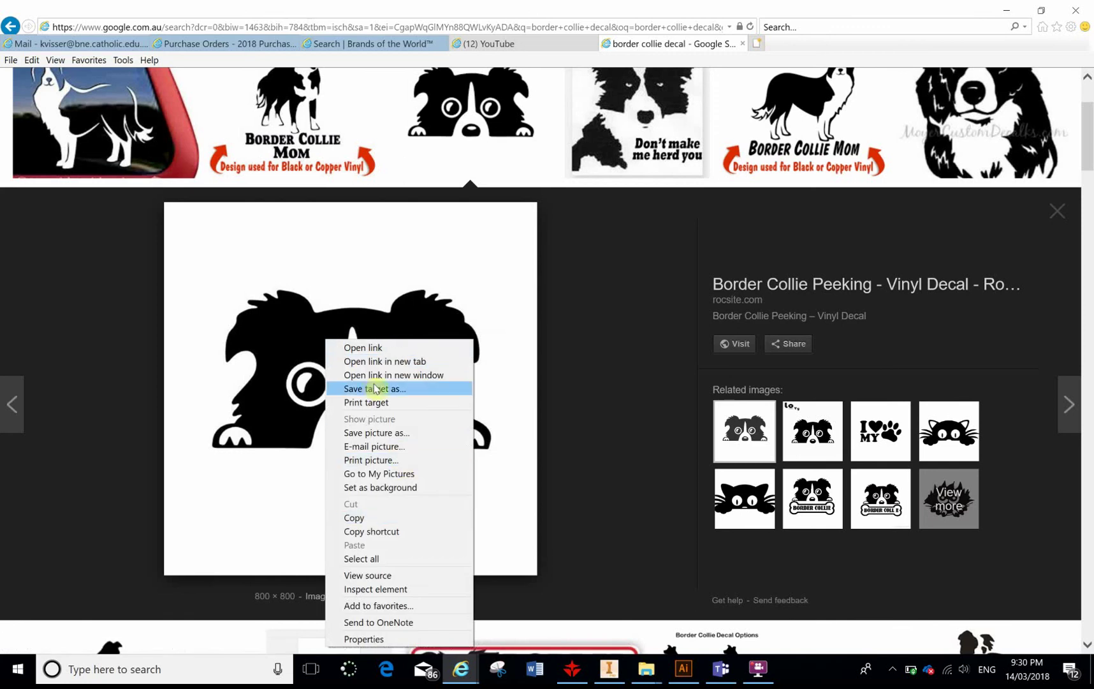
left_click(402, 437)
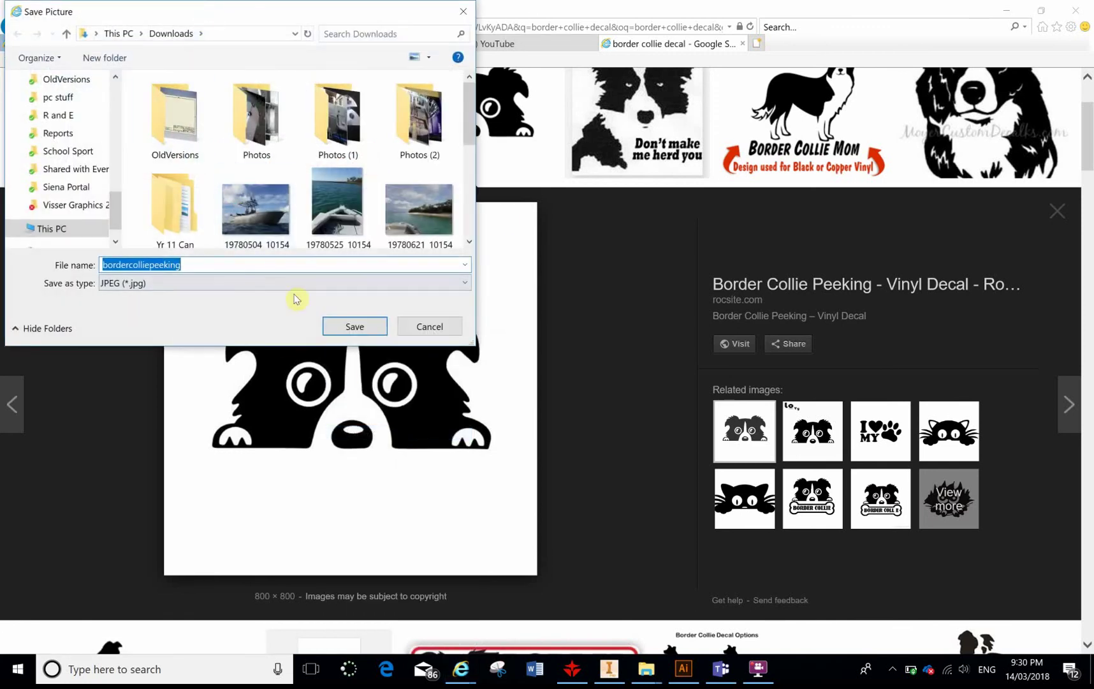
left_click(355, 326)
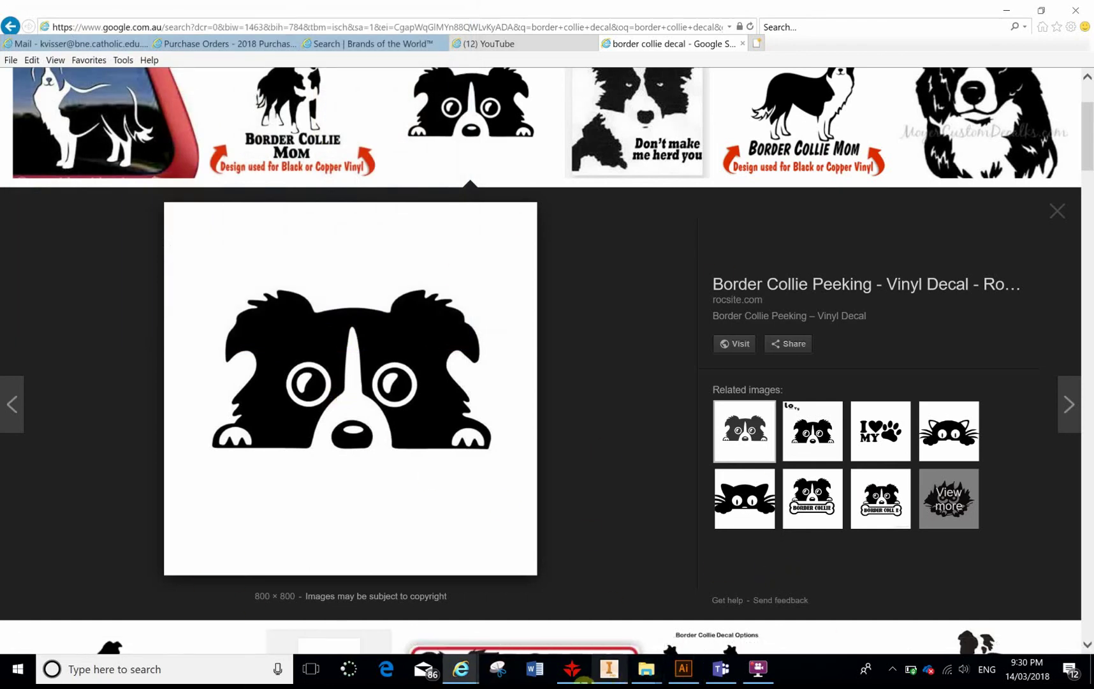
- Back in RDWorks, import the bordercolliepeeking picture from Downloads
left_click(573, 669)
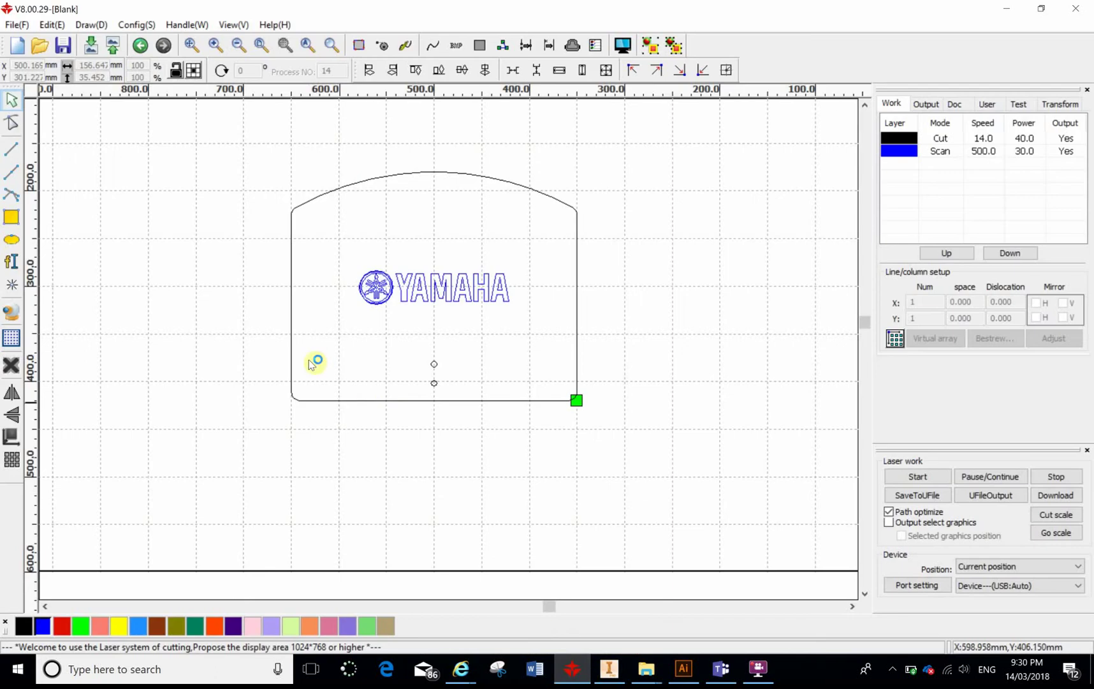
left_click(90, 44)
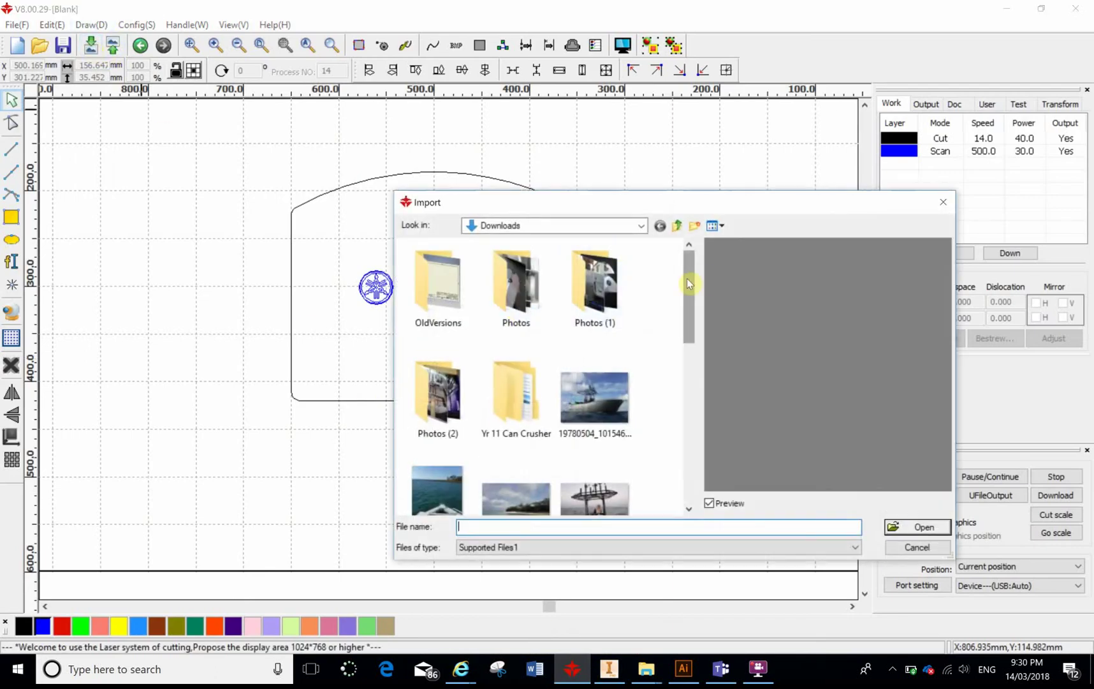
left_click_drag(688, 283, 689, 440)
scroll(574, 427, "up", 5)
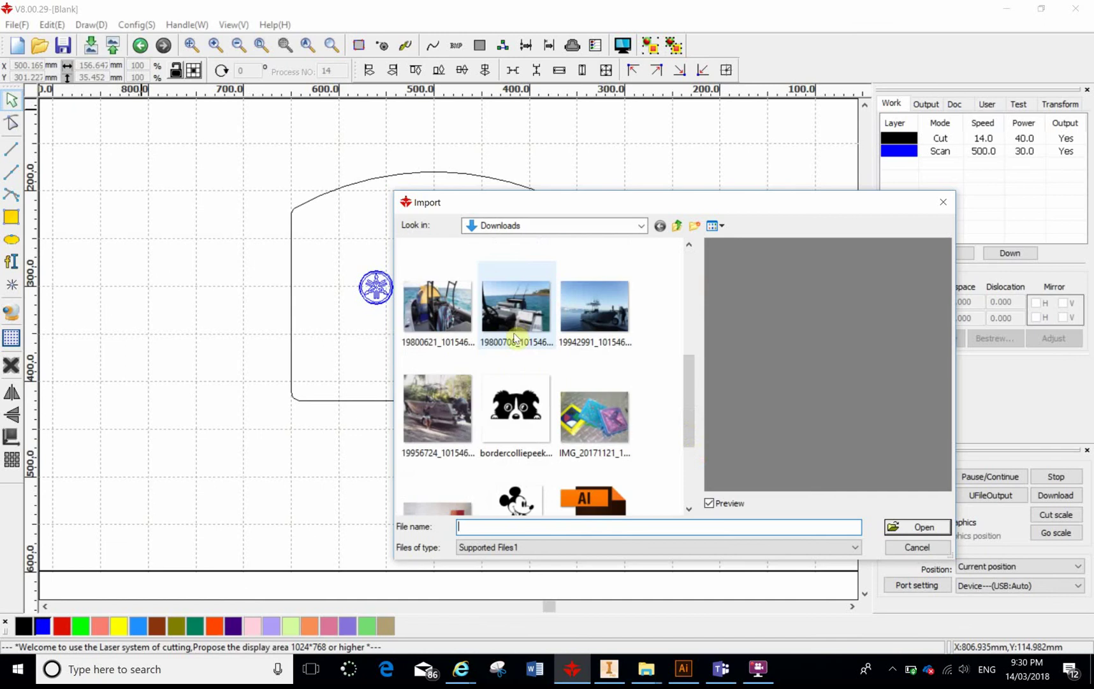
double_click(518, 415)
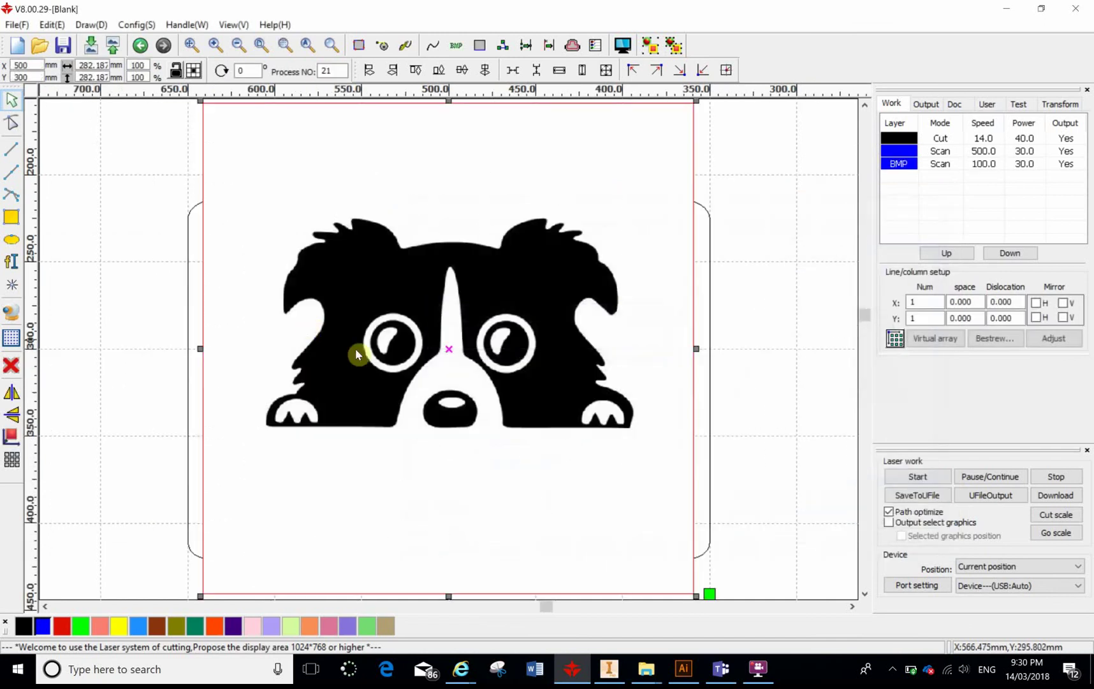
- Move the 282.187 mm square collie bitmap to the right of the Yamaha door panel
scroll(370, 358, "up", 3)
scroll(409, 360, "down", 5)
left_click_drag(390, 354, 553, 351)
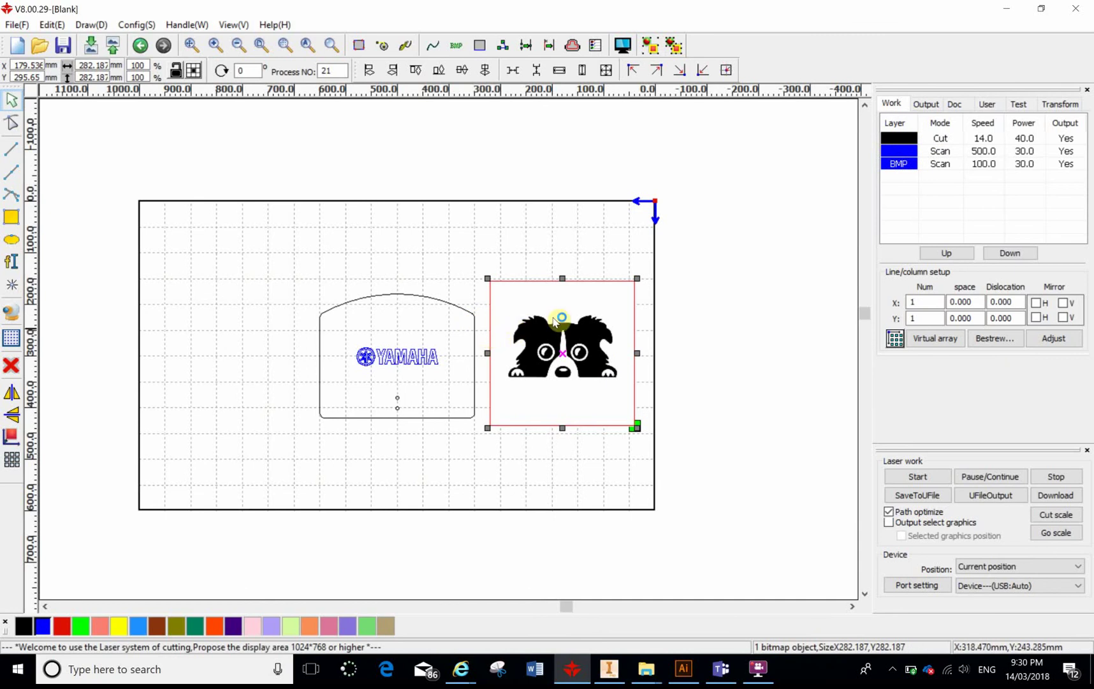
- Use Bitmap handle's Get outline on the border collie bitmap to trace its vector outline
left_click(455, 46)
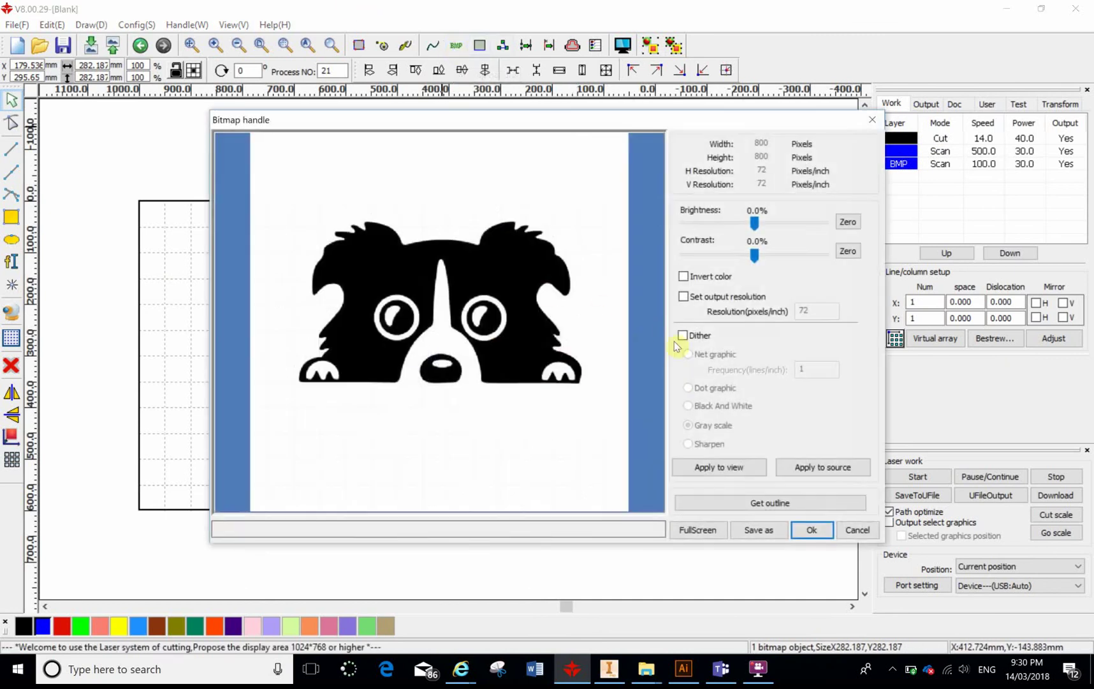
left_click(772, 503)
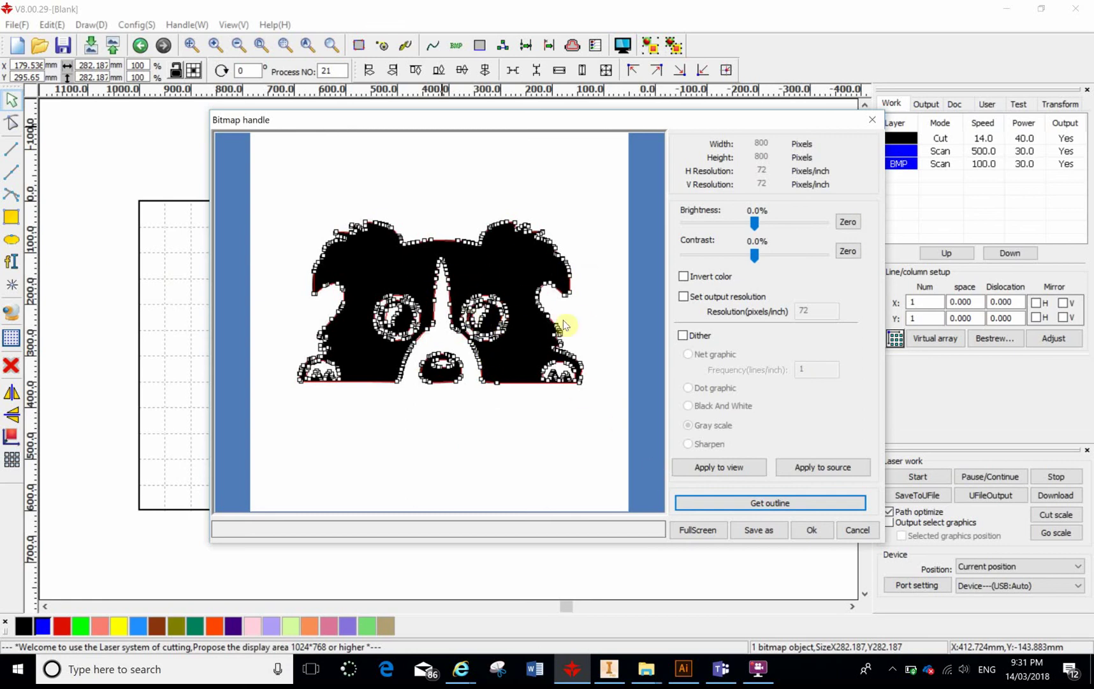
left_click(809, 530)
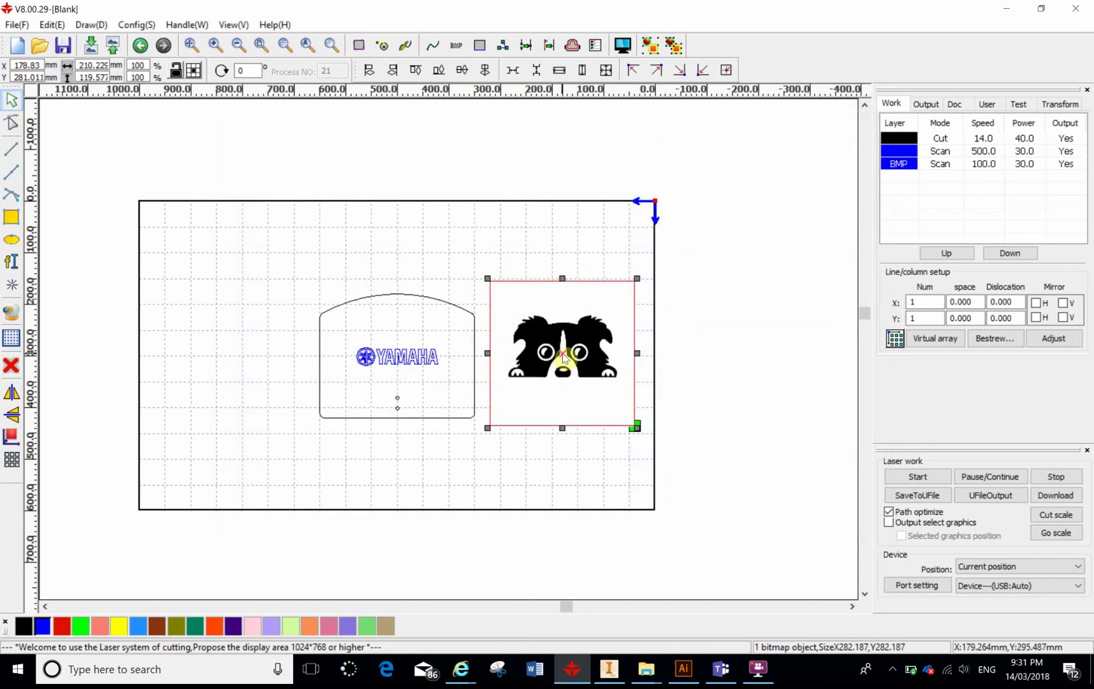
- Drag the dog bitmap away from its traced outline and delete it, leaving only Cut and Scan layers
left_click(701, 331)
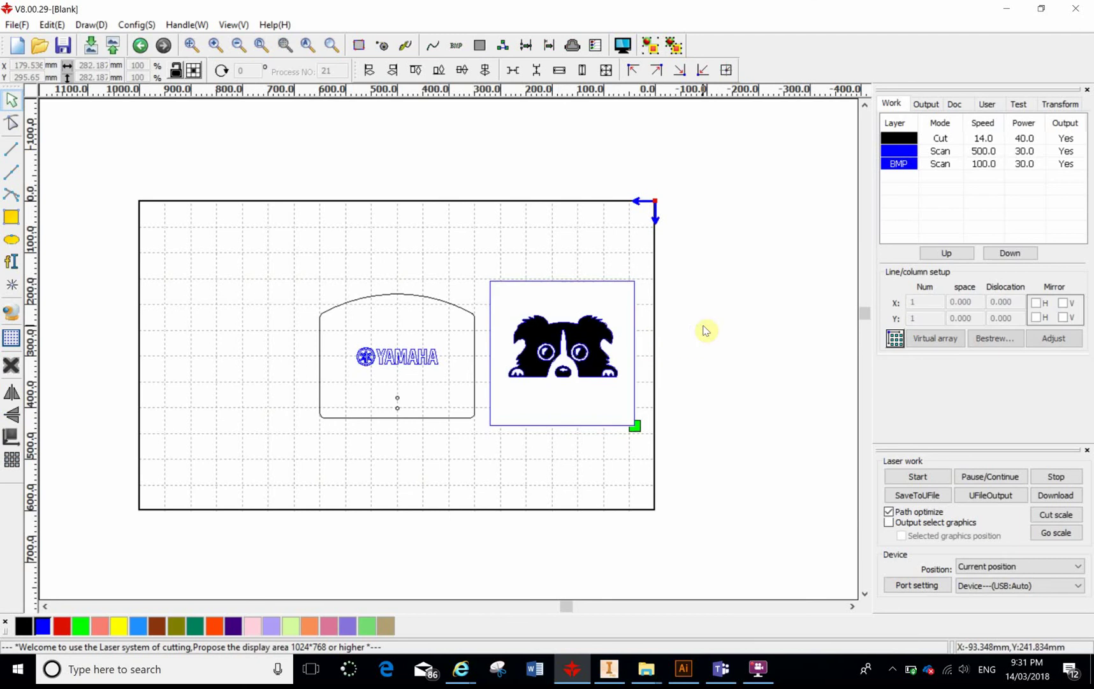
left_click(582, 340)
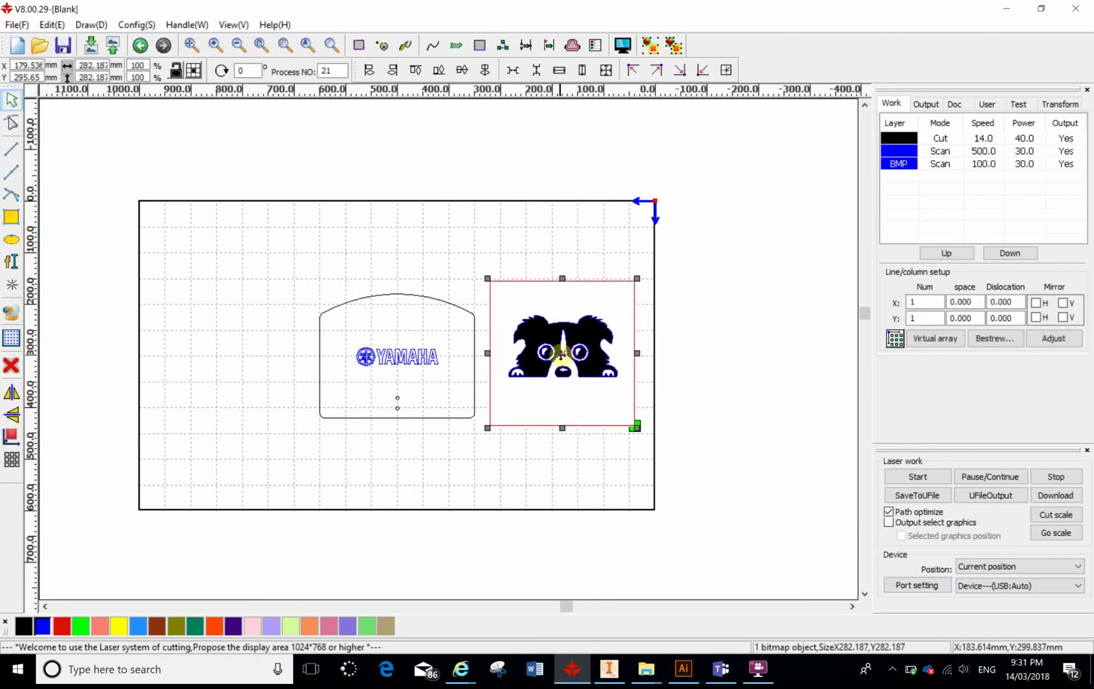
mouse_move(564, 353)
left_mouse_down()
mouse_move(759, 303)
mouse_move(750, 338)
left_mouse_up()
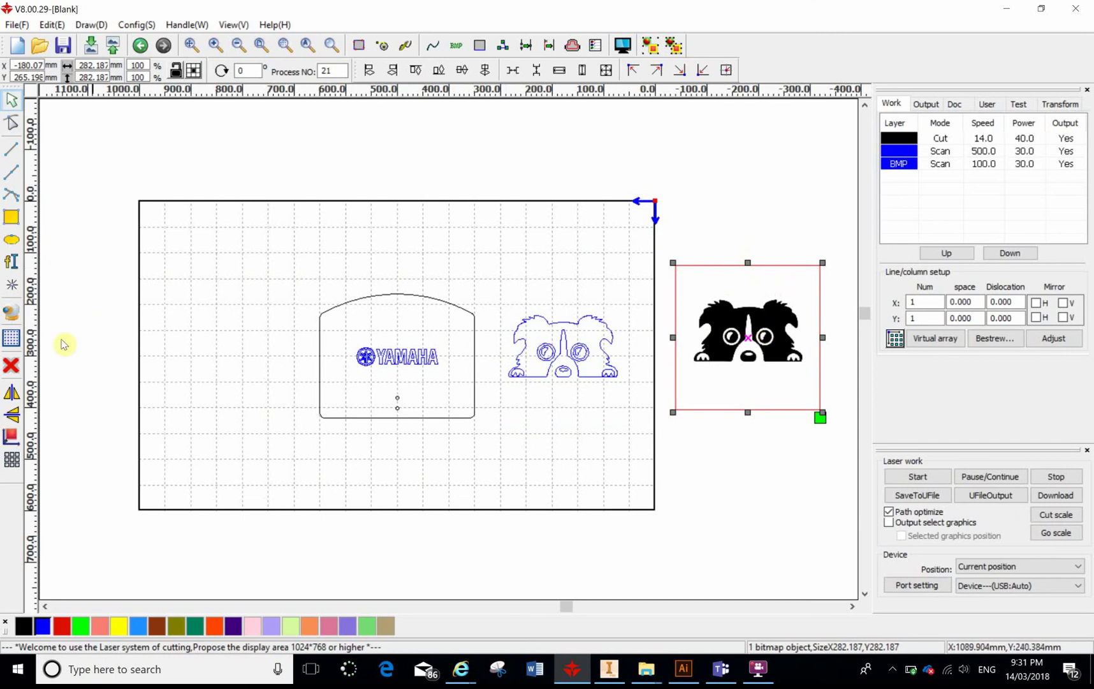
left_click(7, 371)
scroll(593, 358, "up", 2)
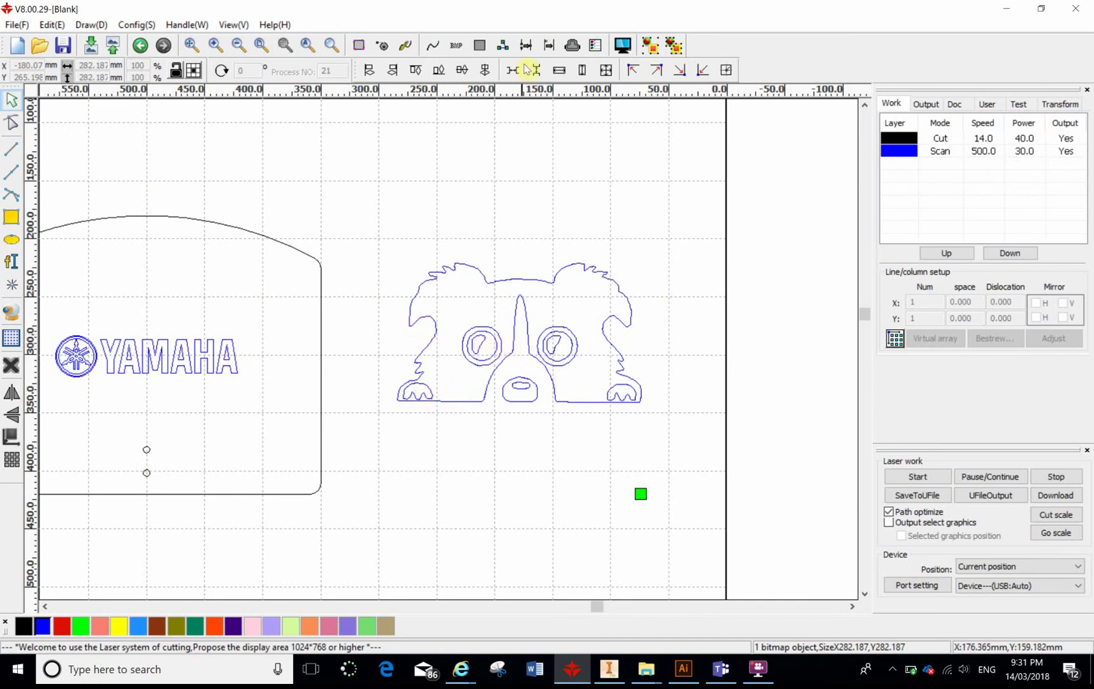
scroll(199, 370, "down", 1)
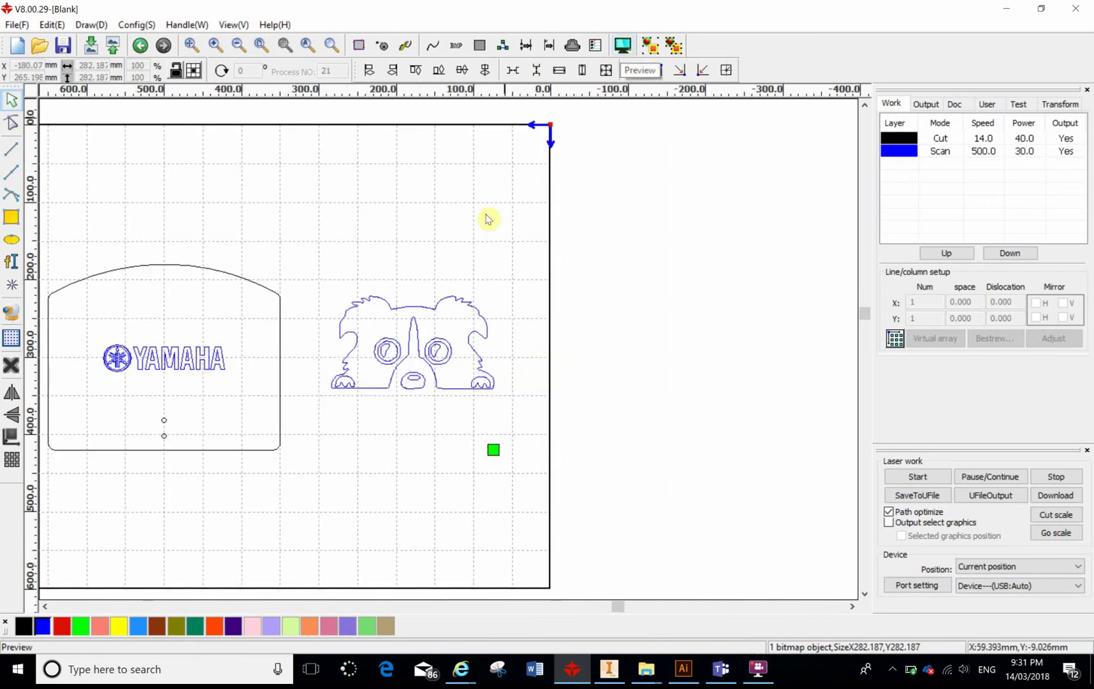
left_click(623, 44)
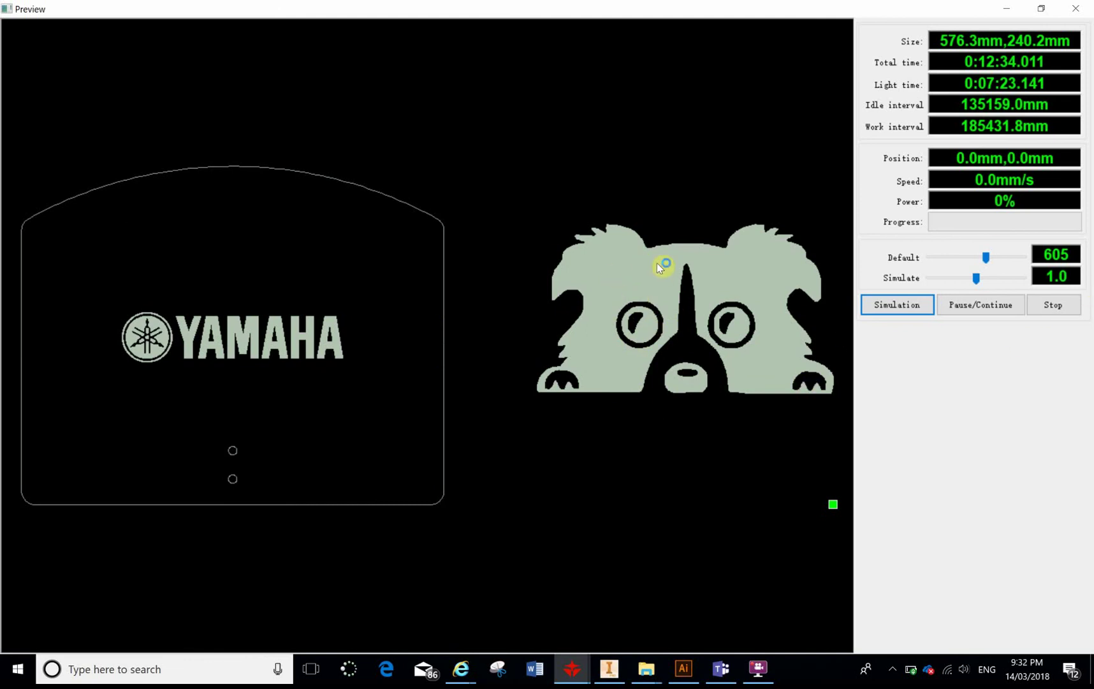
key("Escape")
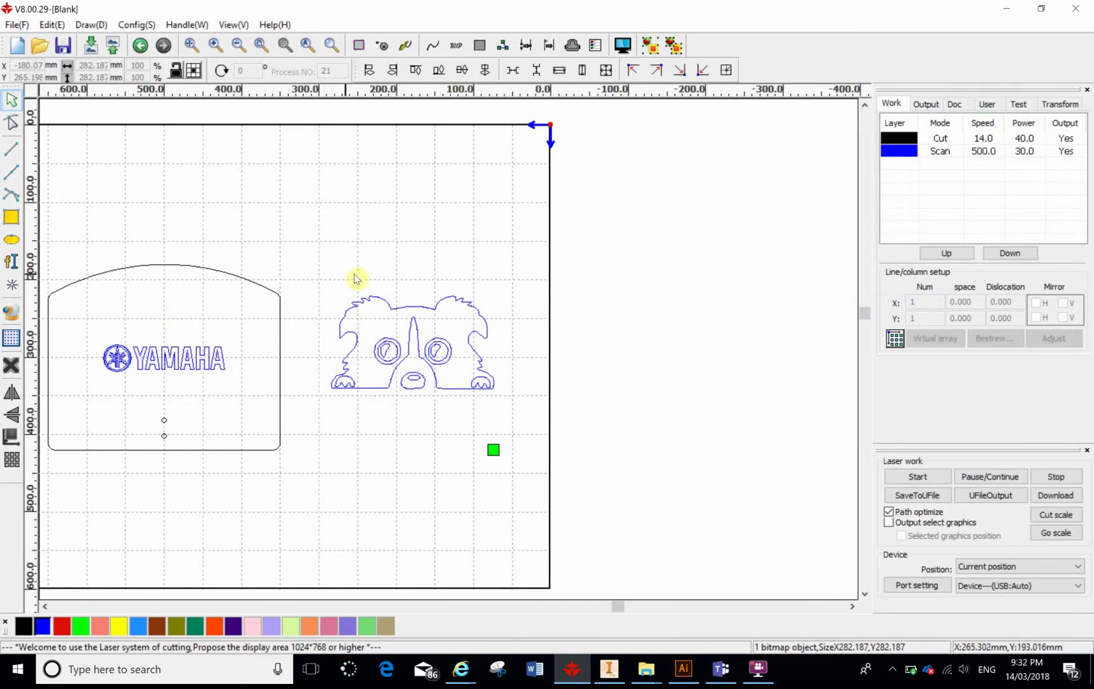
left_click(395, 560)
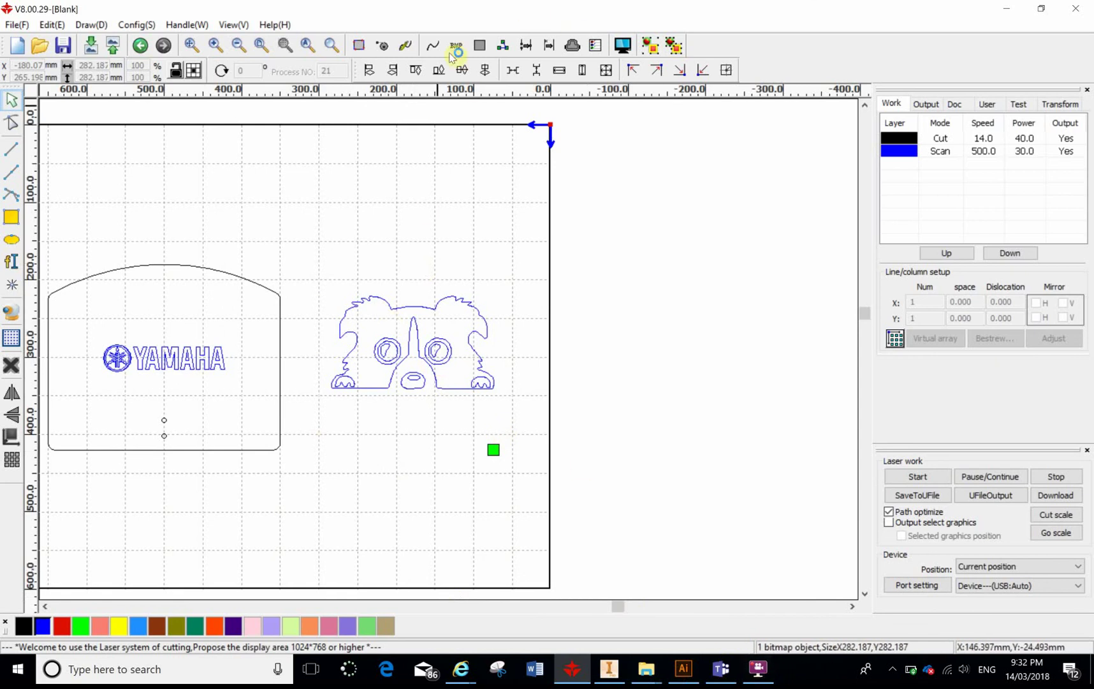
- Bring Teams forward and scroll the 09DTMAT1 Class Notebook to the brandsoftheworld link and jpeg-vectoring video
left_click(716, 670)
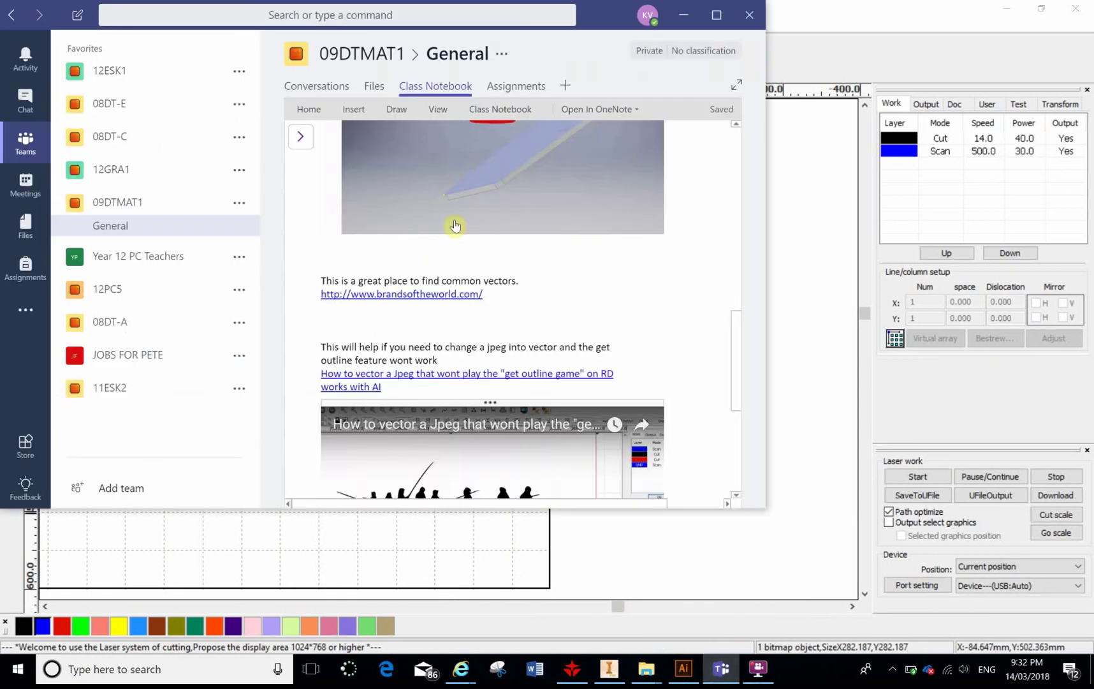
scroll(476, 287, "down", 3)
scroll(477, 296, "down", 1)
scroll(446, 243, "up", 1)
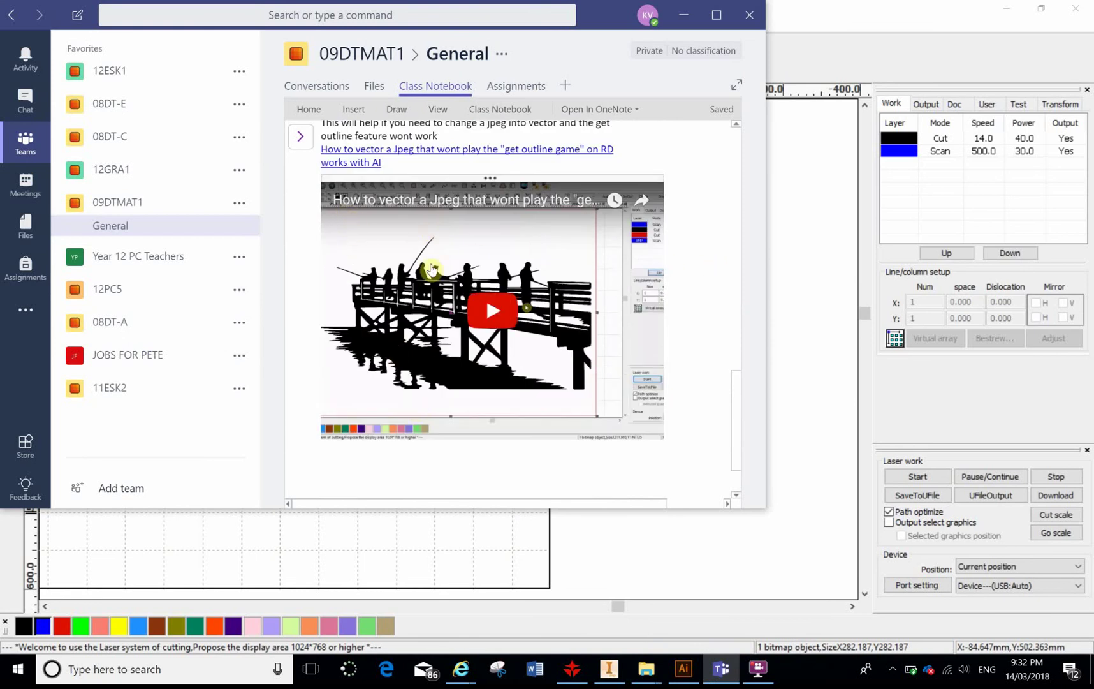
scroll(434, 284, "up", 2)
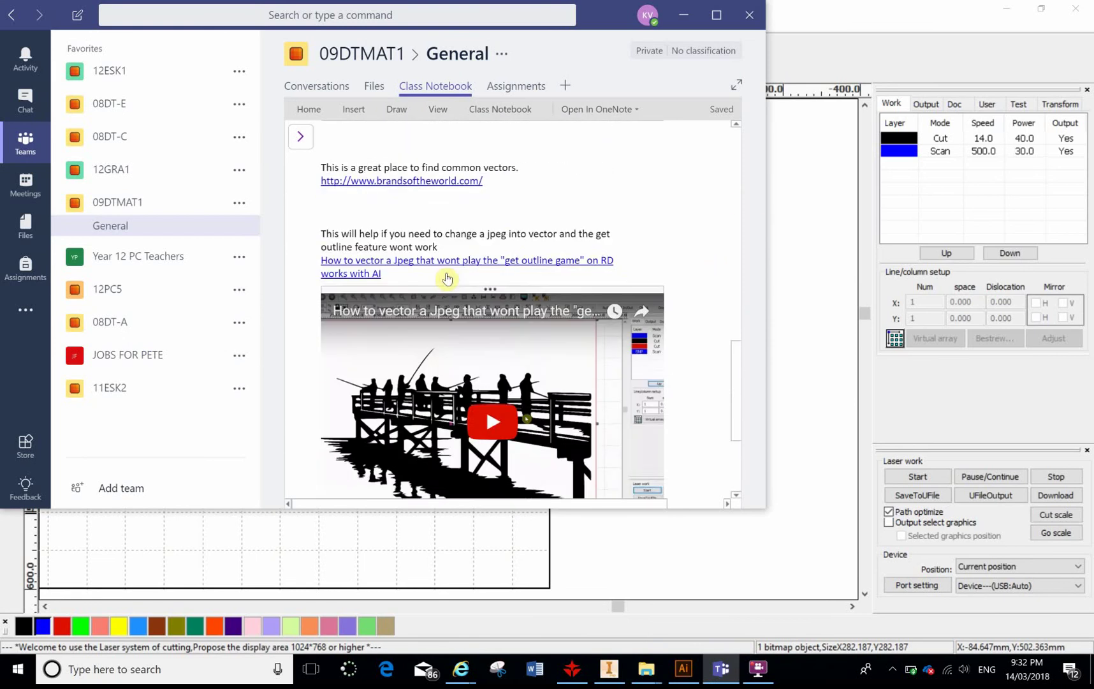
scroll(462, 399, "down", 2)
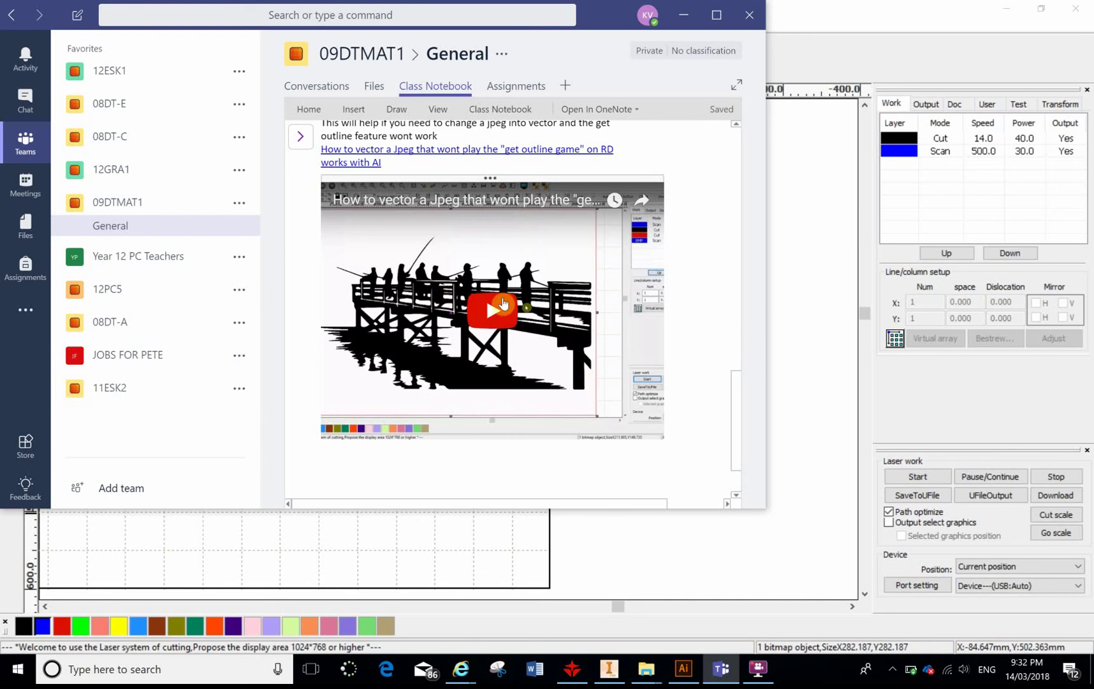
scroll(520, 326, "up", 1)
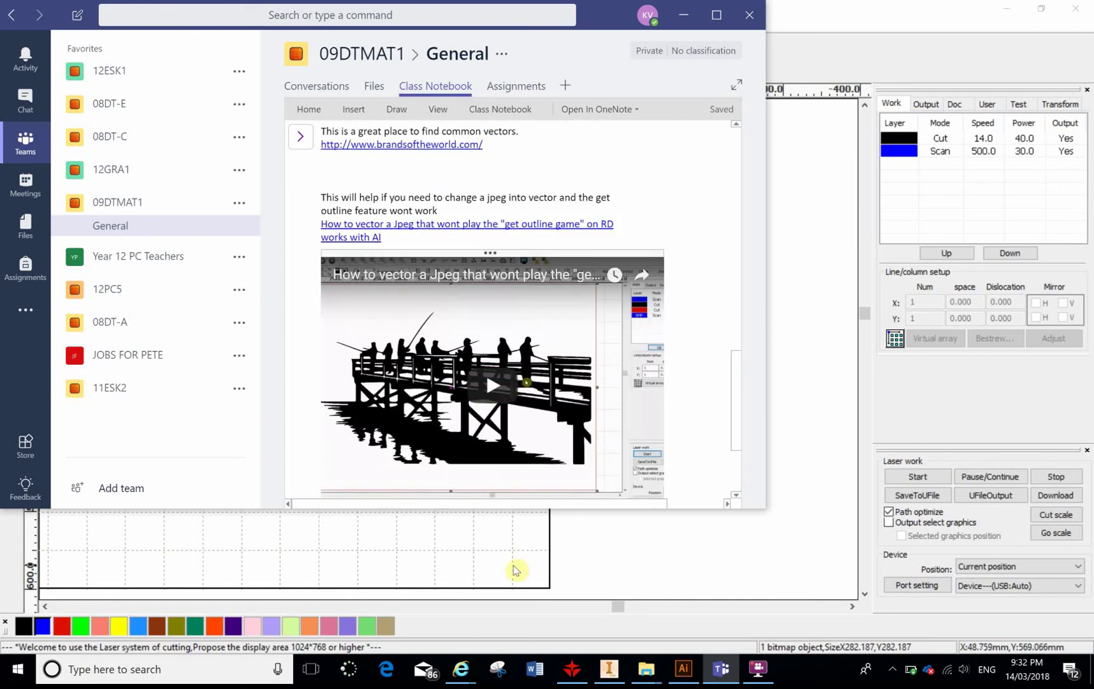